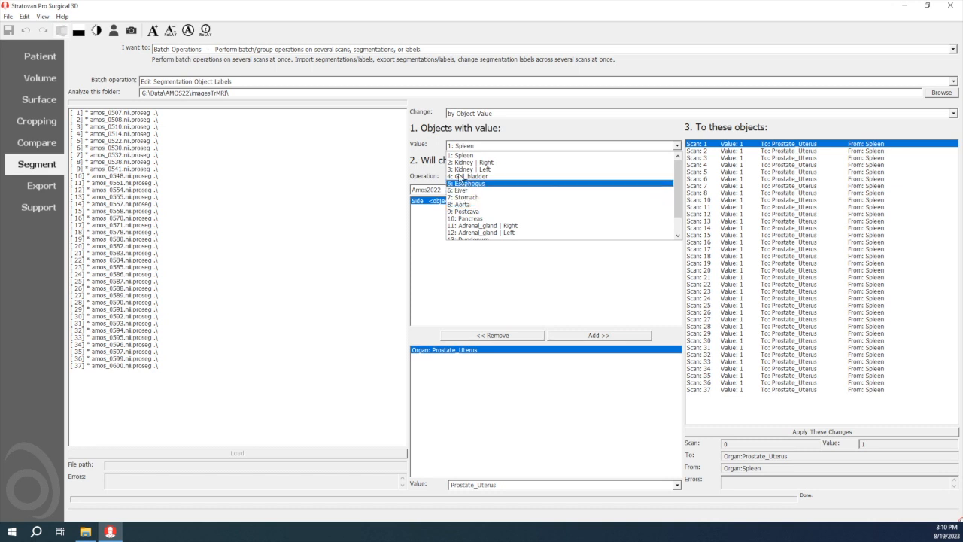
Switch the segmentation task from Batch Operations to Quality Assurance outlier analysis
click(440, 169)
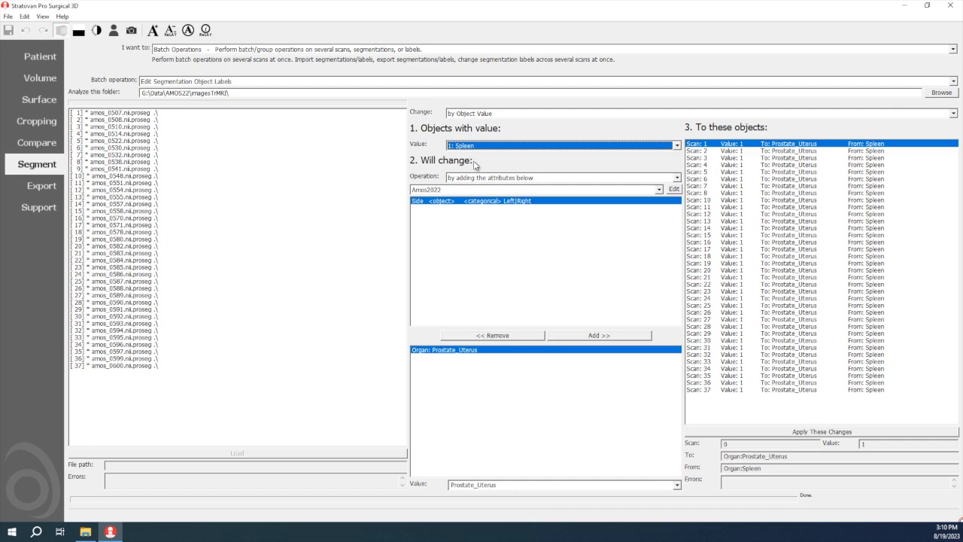
click(190, 50)
click(193, 79)
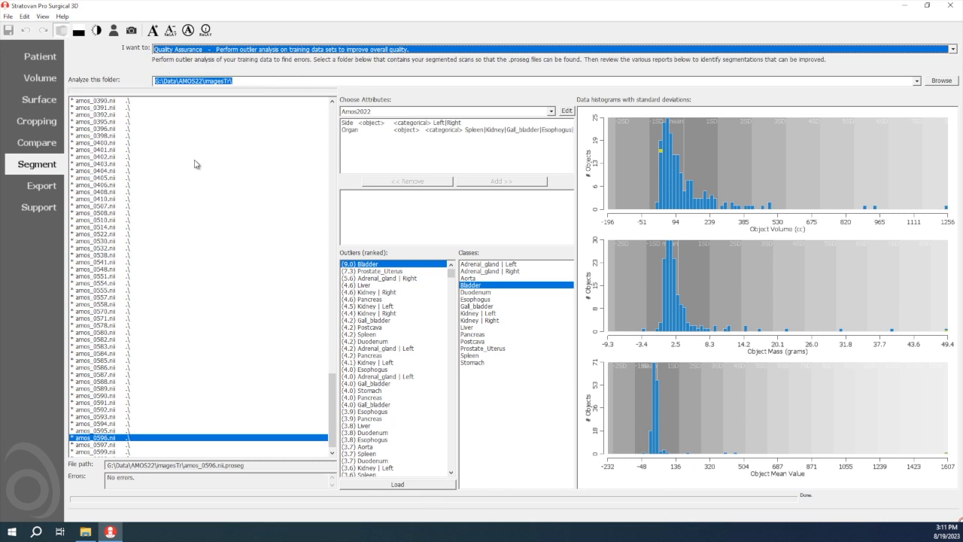
Re-enter the end of the analysis folder path as G:\Data\AMOS22\imagesTr\ to reload and analyze its scans
mouse_move(331, 408)
mouse_down()
mouse_move(335, 146)
mouse_move(321, 413)
mouse_up()
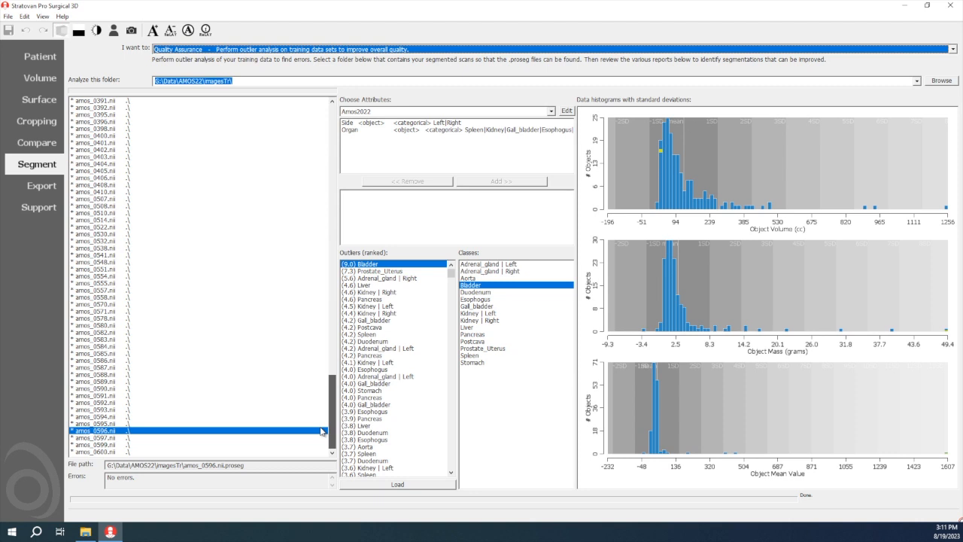
drag(326, 398, 332, 132)
click(248, 83)
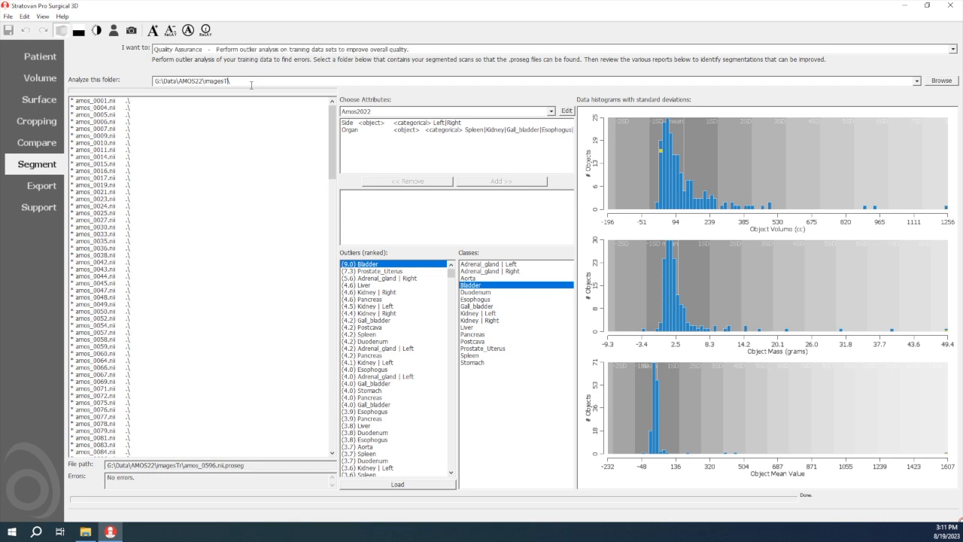
key(BackSpace)
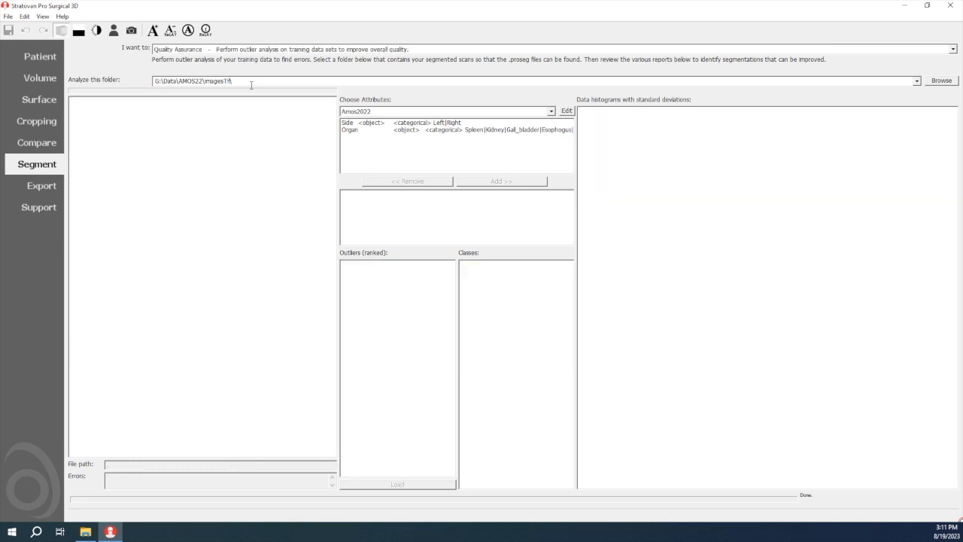
text(r\)
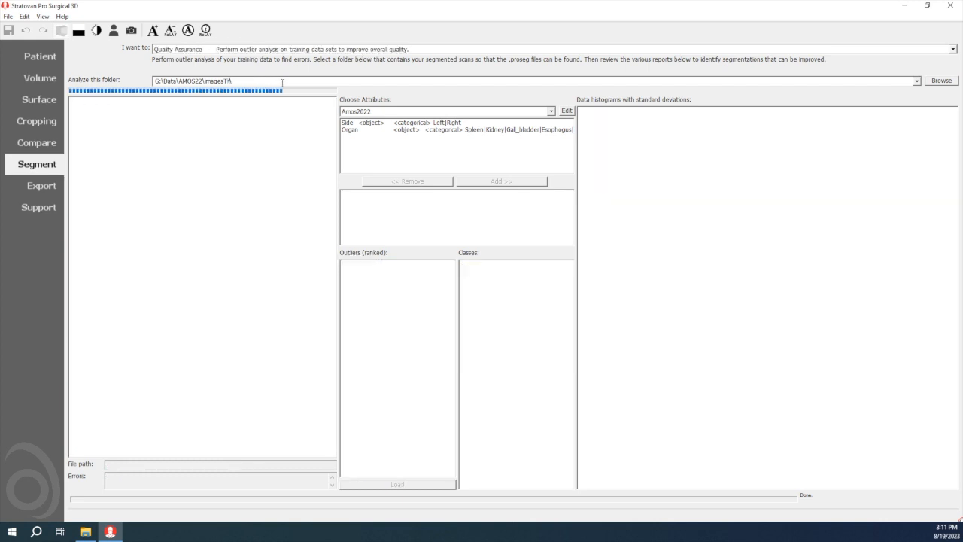
mouse_move(334, 143)
mouse_down()
mouse_move(333, 397)
mouse_move(341, 138)
mouse_up()
Review the histograms of the ranked Stomach, Esophogus and second Bladder outliers
click(367, 272)
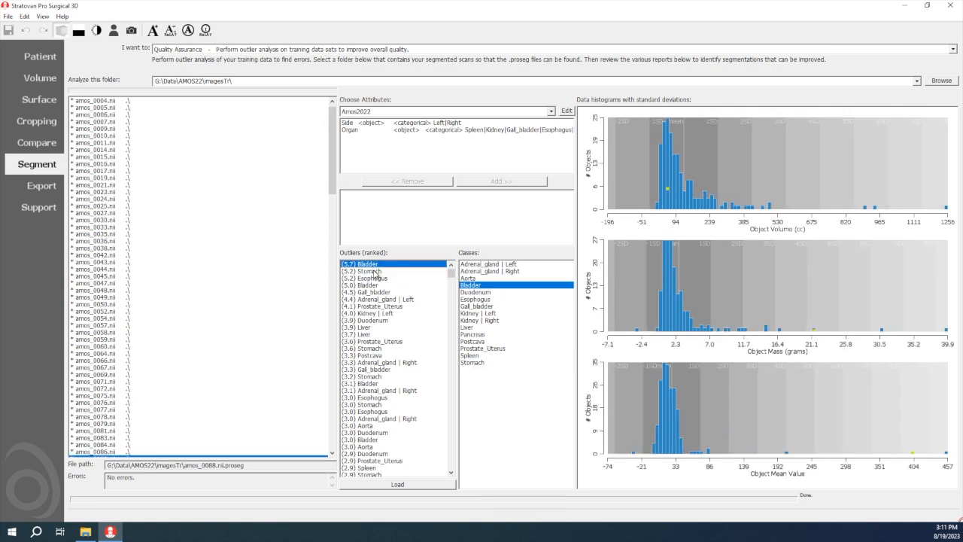
click(374, 272)
click(374, 278)
click(374, 286)
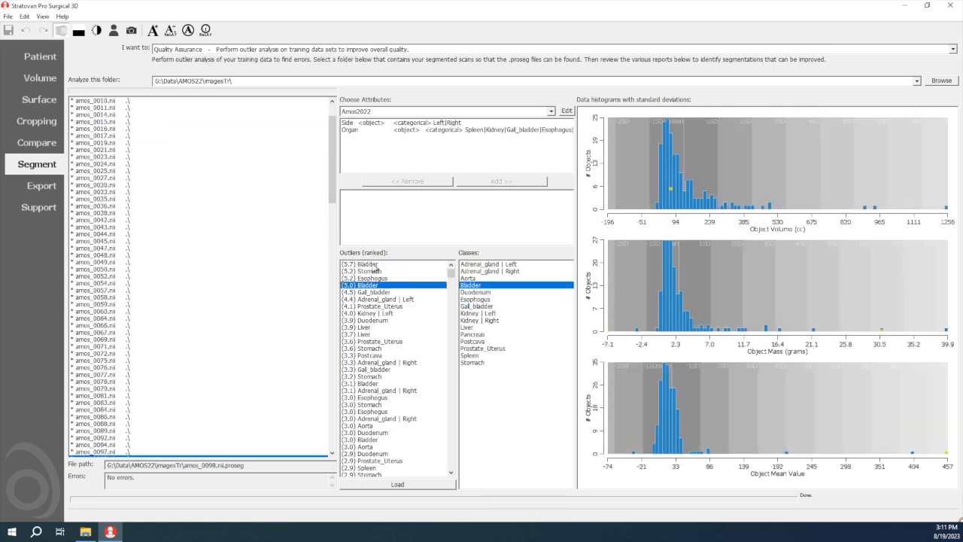
Load the scan of the top-ranked Bladder outlier and inspect its segmented organs from the front in 3D
click(375, 264)
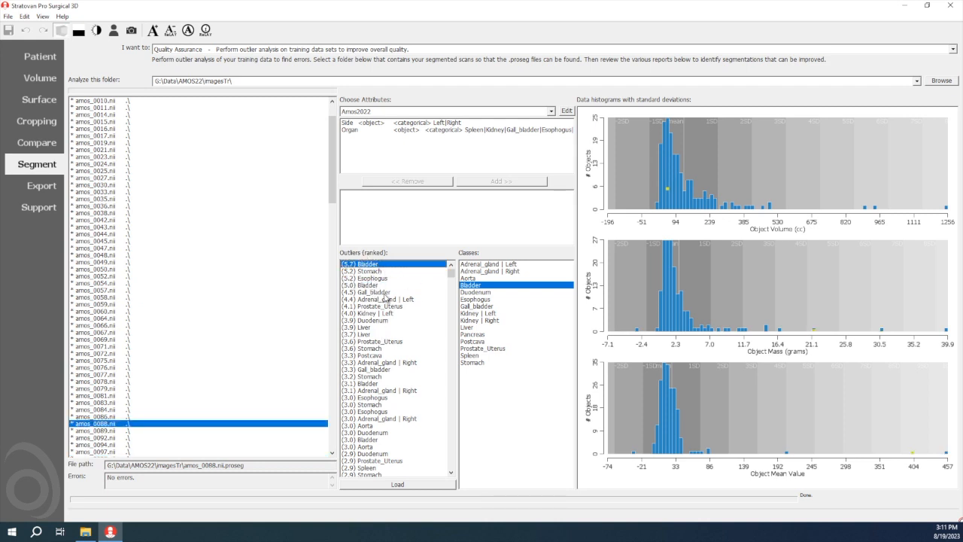
click(435, 485)
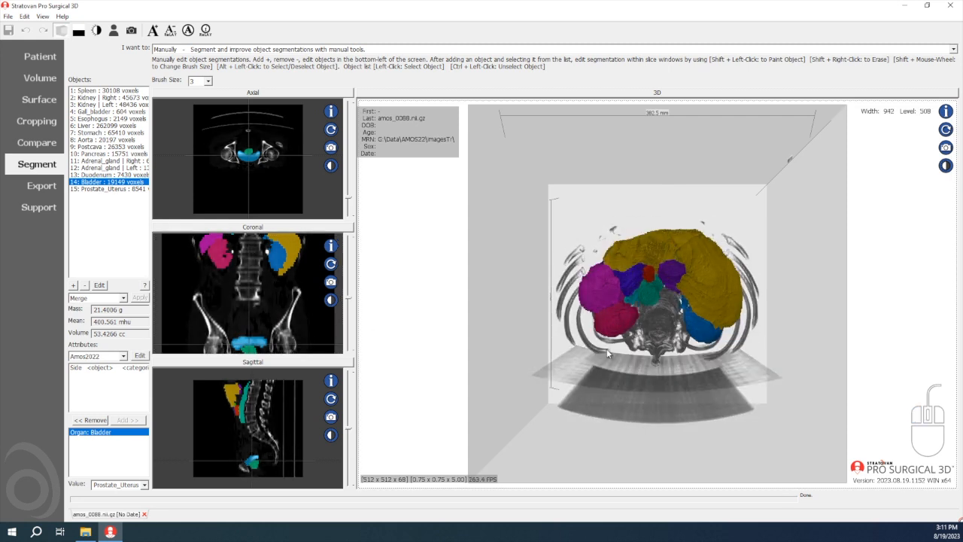
drag(606, 348, 536, 359)
drag(265, 324, 269, 327)
drag(561, 300, 584, 349)
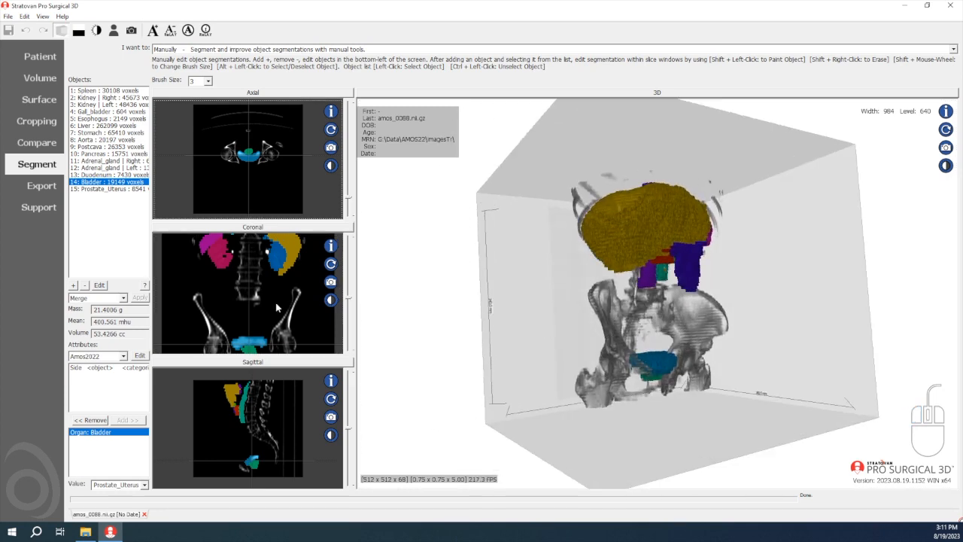
Close the amos_0088 scan and load the scan of the highest-ranked Stomach outlier
click(147, 515)
click(489, 297)
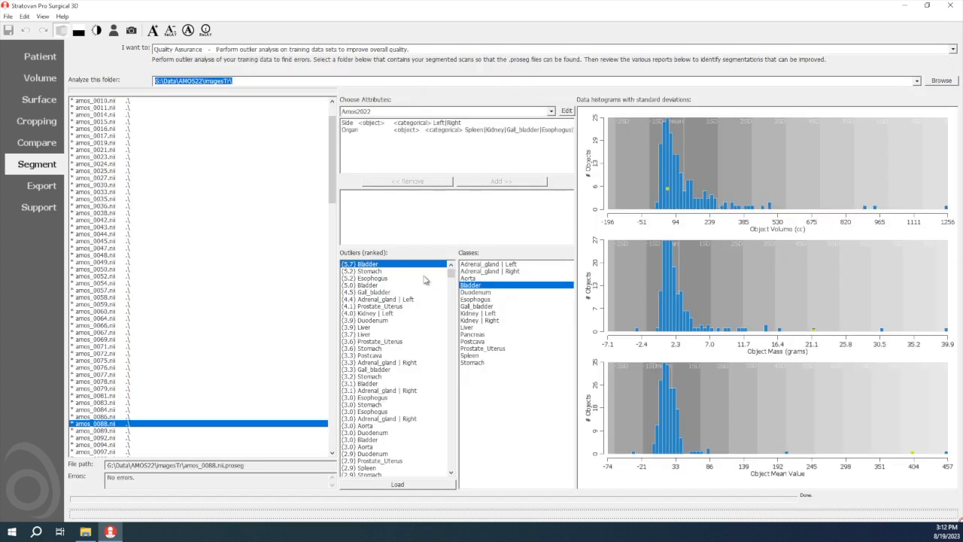
click(377, 272)
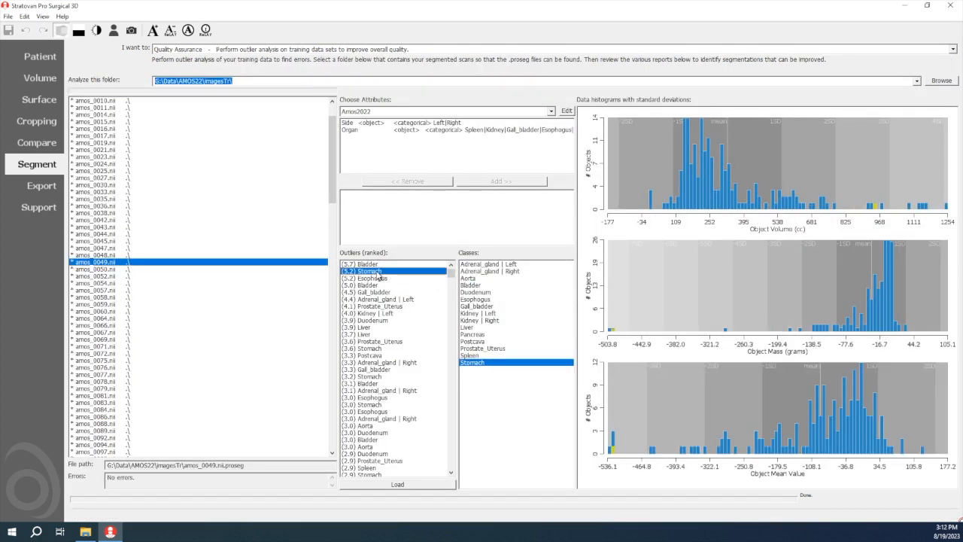
click(381, 486)
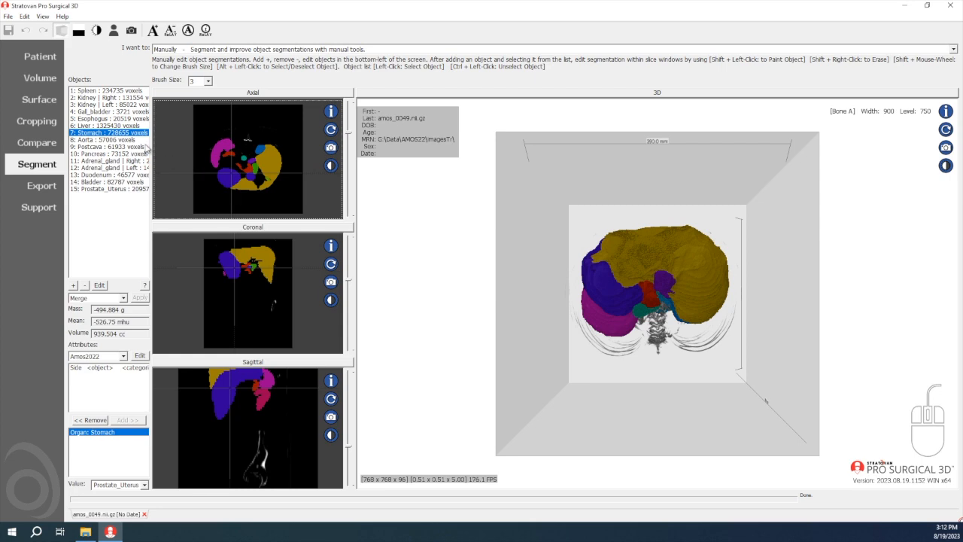
Isolate the stomach object, apply the Abdomen window preset and inspect the body from the front in 3D
click(103, 139)
click(106, 131)
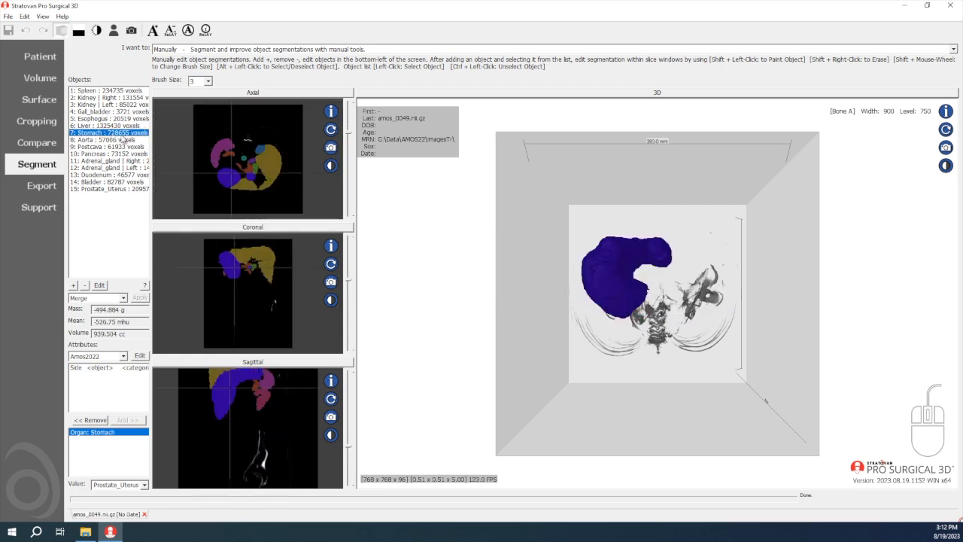
key(1)
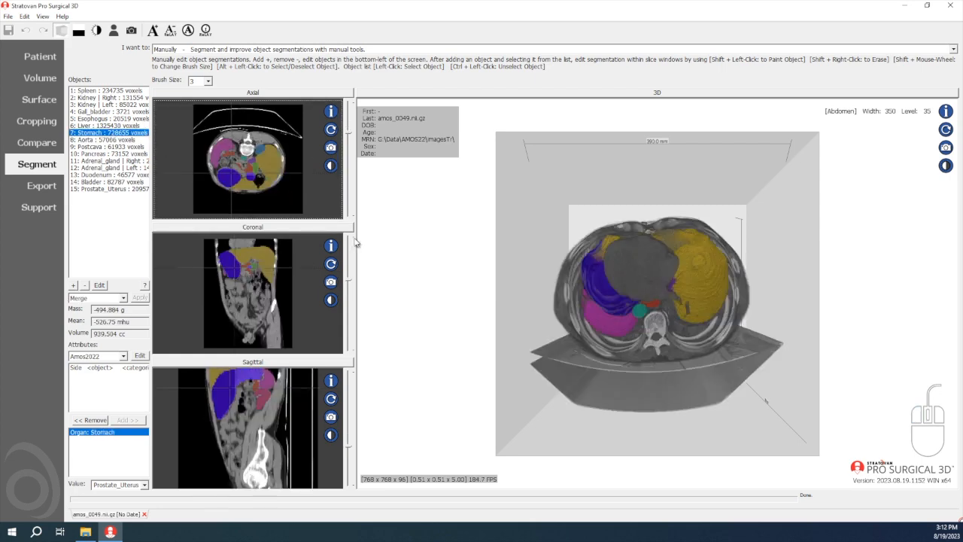
drag(531, 303, 400, 319)
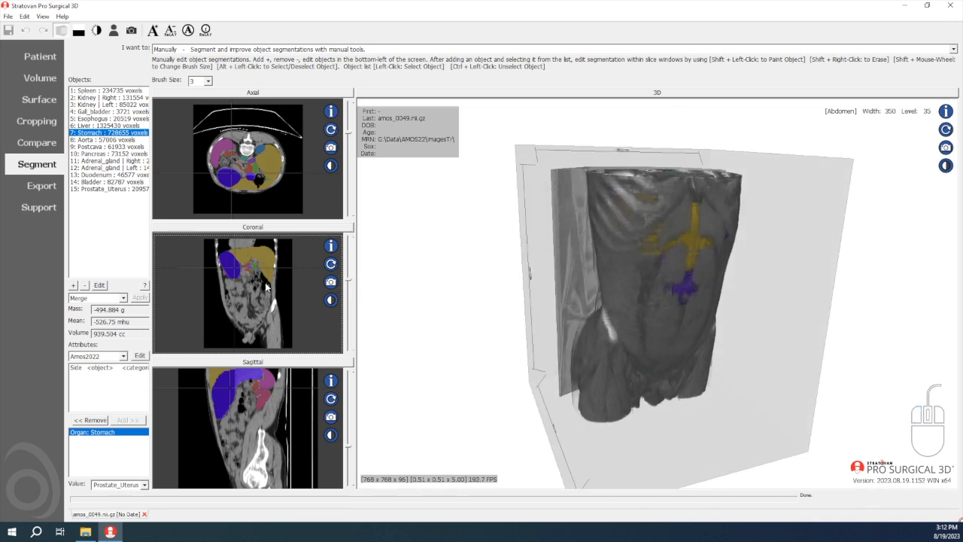
Enlarge the sagittal slice view, adjust its contrast and examine the stomach segmentation against the neighbouring organs
drag(259, 267, 266, 296)
click(284, 361)
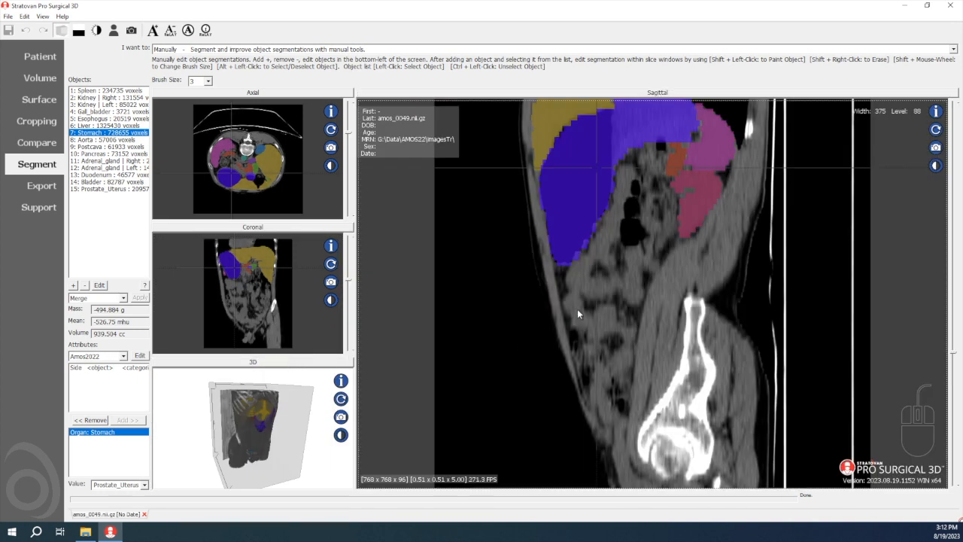
mouse_move(645, 253)
mouse_down()
mouse_move(654, 258)
mouse_move(638, 248)
mouse_move(643, 258)
mouse_up()
right_drag(643, 265, 640, 419)
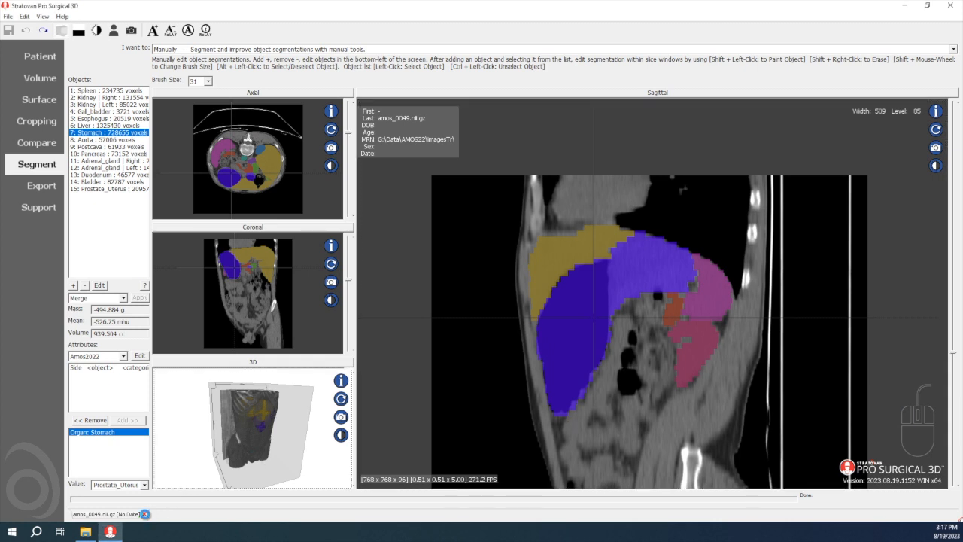
Close the amos_0049 scan and review the histograms of the Esophogus, second Bladder and top Gall_bladder outliers
click(145, 514)
click(490, 296)
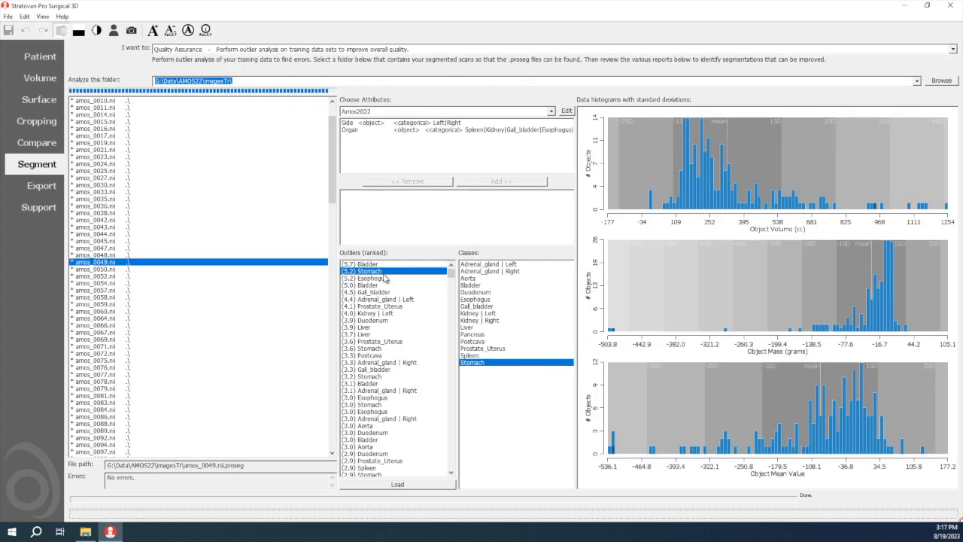
click(382, 279)
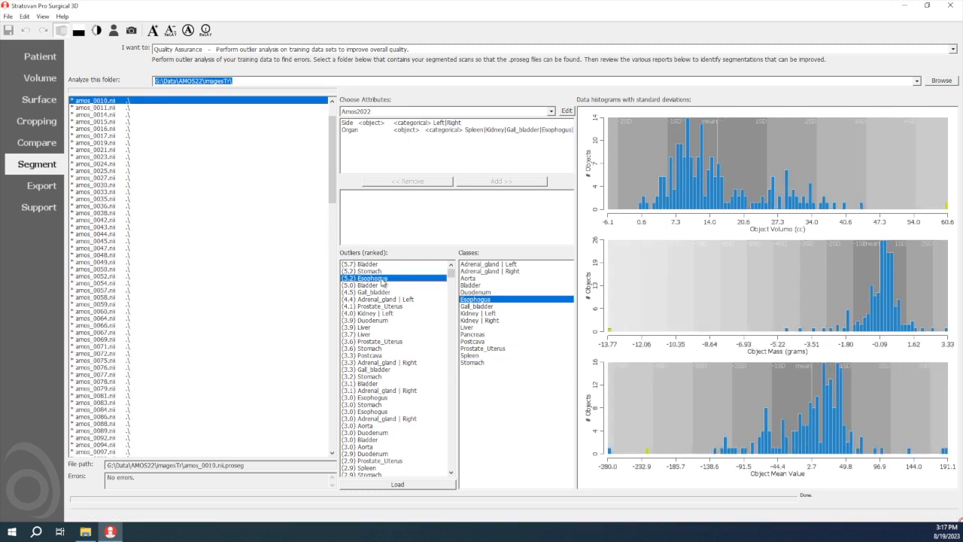
click(380, 286)
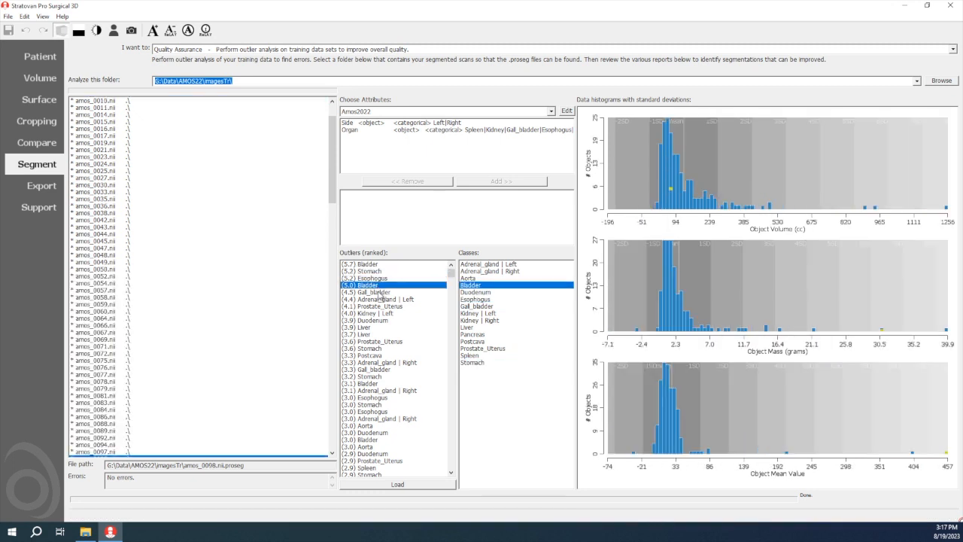
click(382, 293)
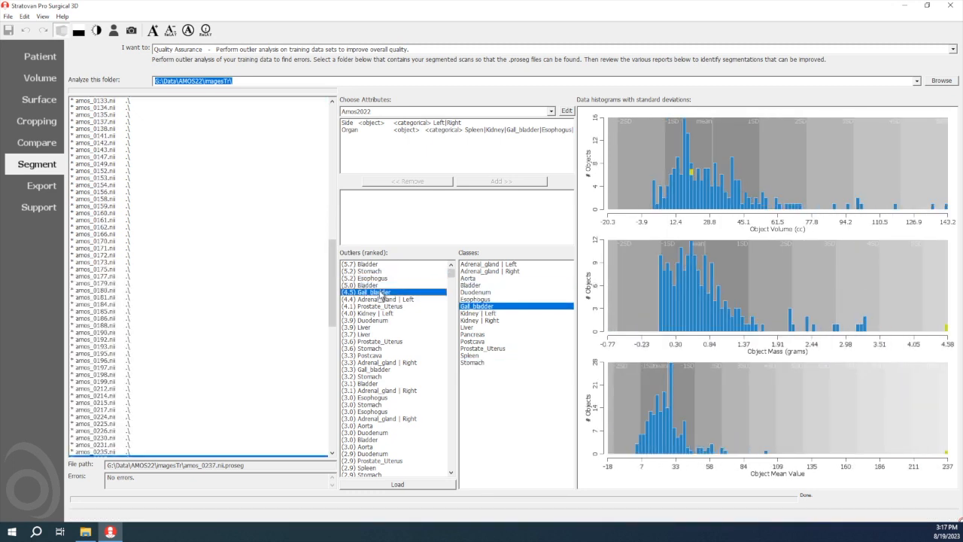
Compare the volume, mass and mean value histograms of the left and right Adrenal_gland, Aorta and left Kidney classes
click(494, 265)
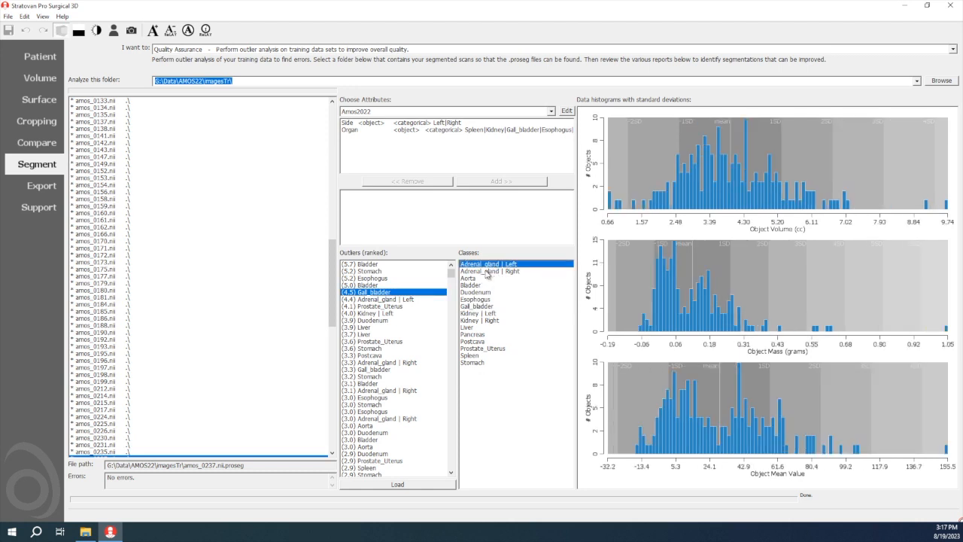
click(489, 270)
click(489, 277)
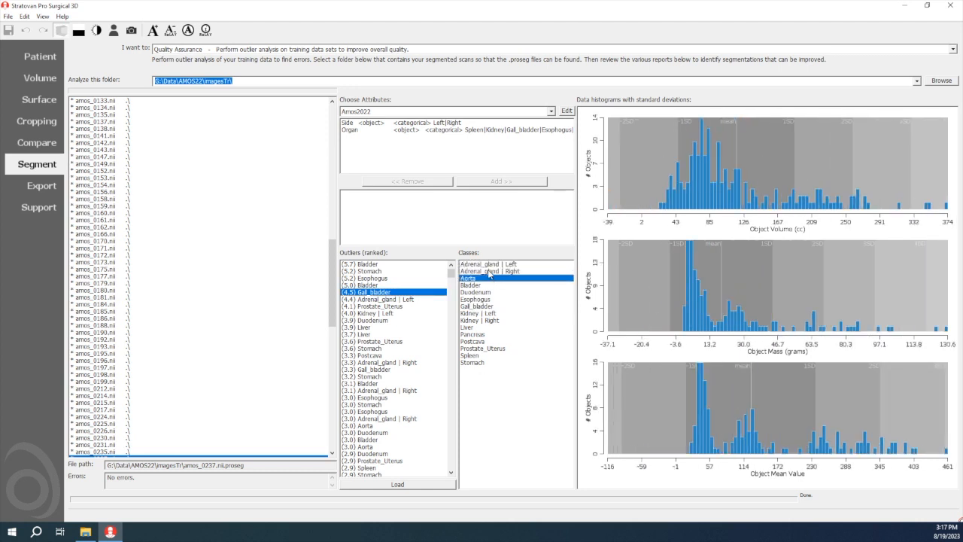
click(490, 266)
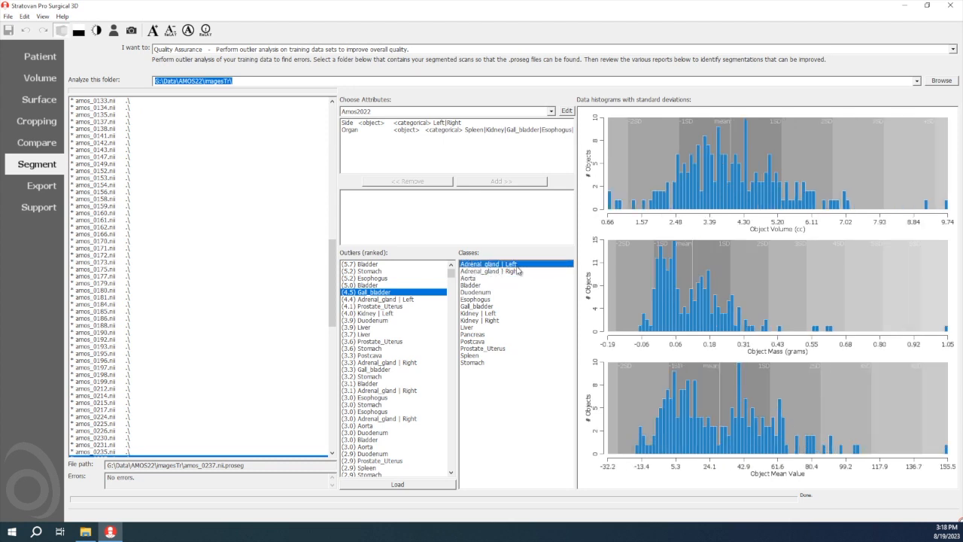
click(496, 314)
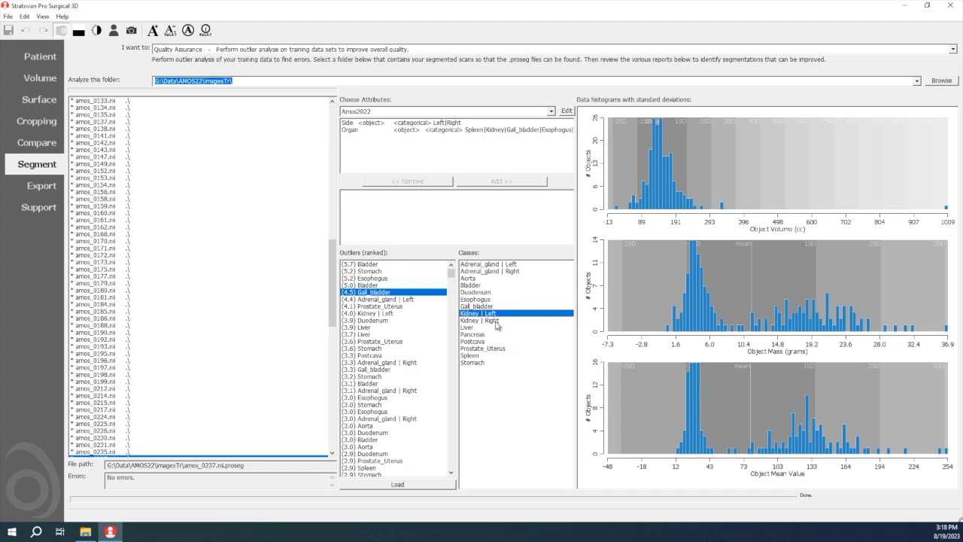
click(494, 266)
click(490, 272)
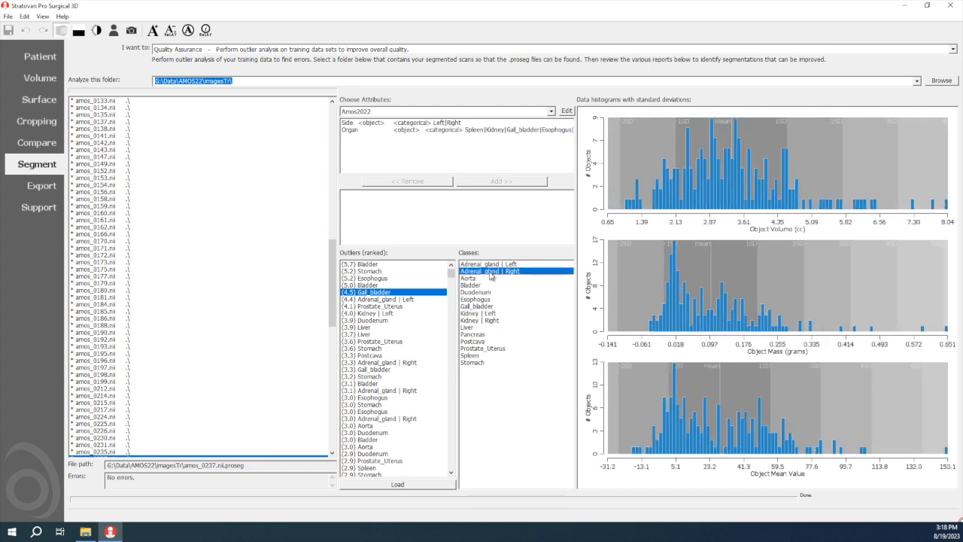
click(501, 264)
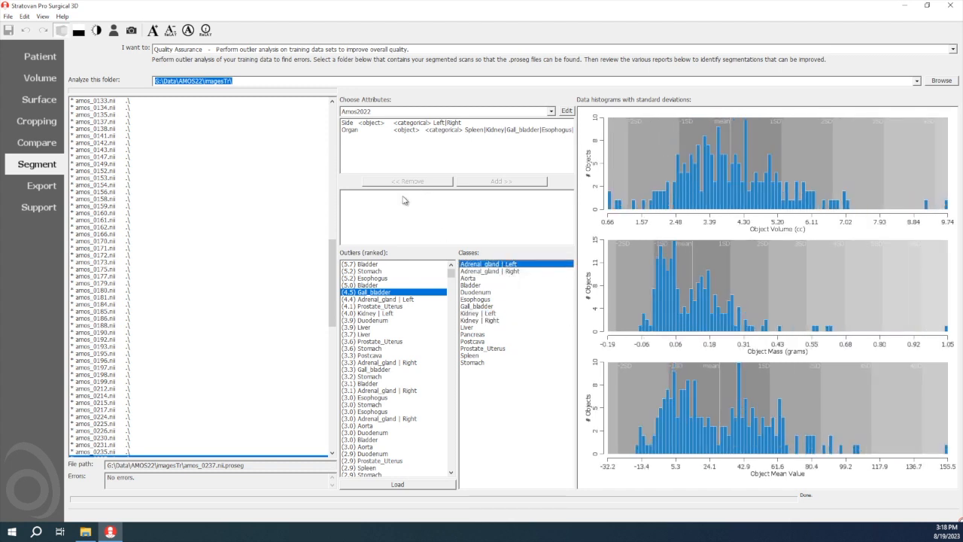
Add the Organ and Side attributes to the outlier grouping and select the Bladder class
click(357, 132)
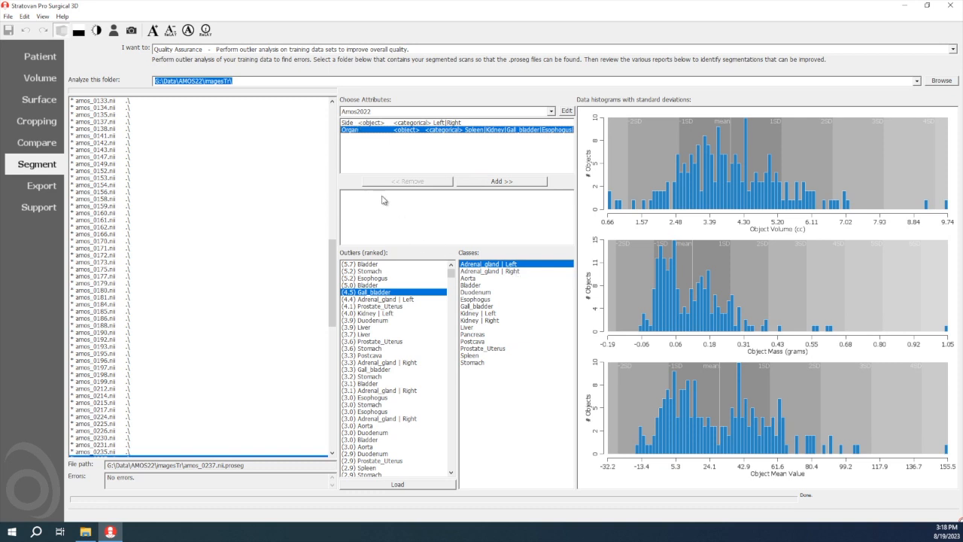
click(482, 182)
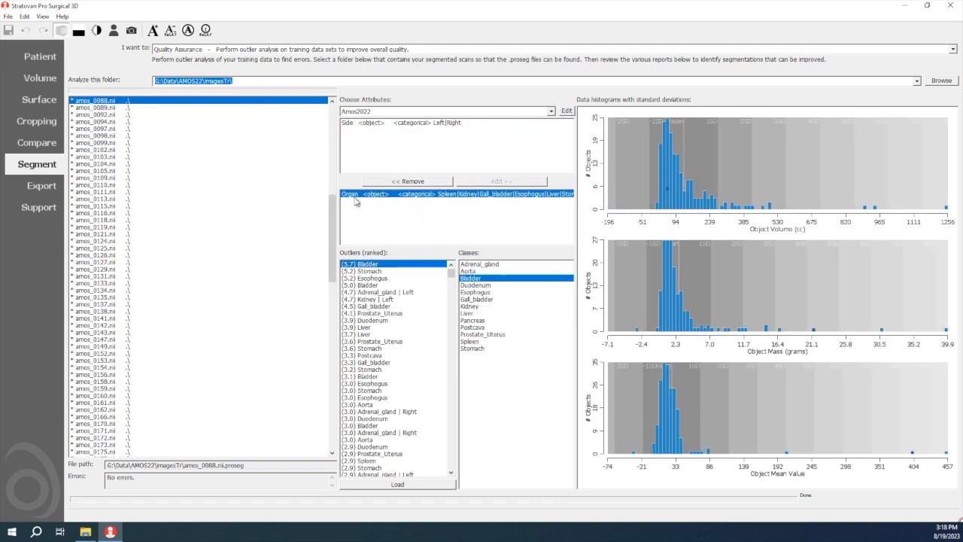
click(369, 123)
click(477, 184)
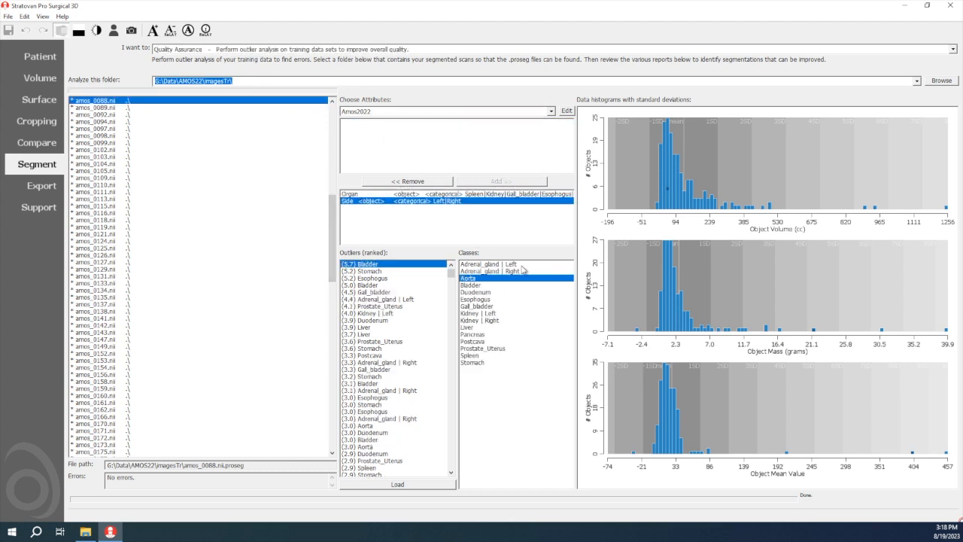
click(514, 285)
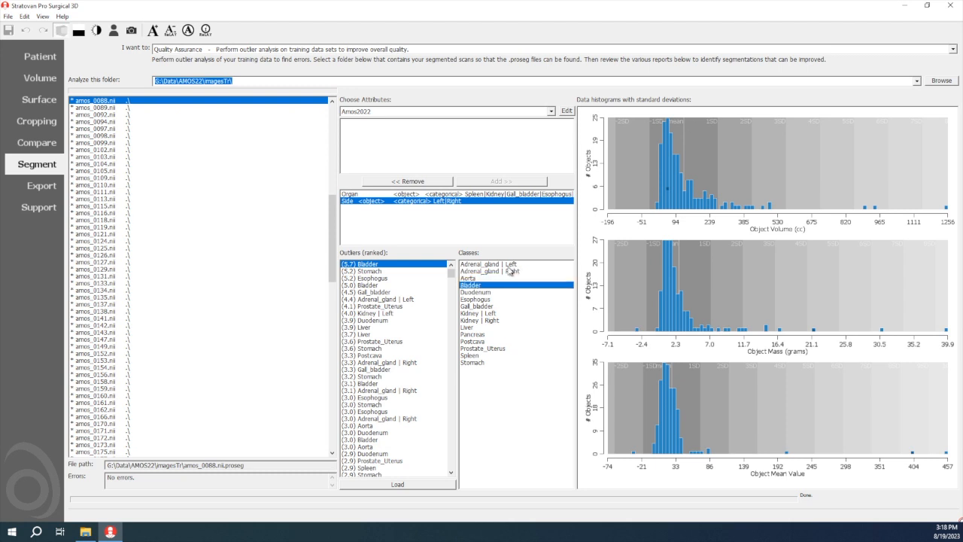
Remove the Side attribute from the grouping and display the histograms of the combined Adrenal_gland class
click(360, 195)
click(365, 201)
click(395, 181)
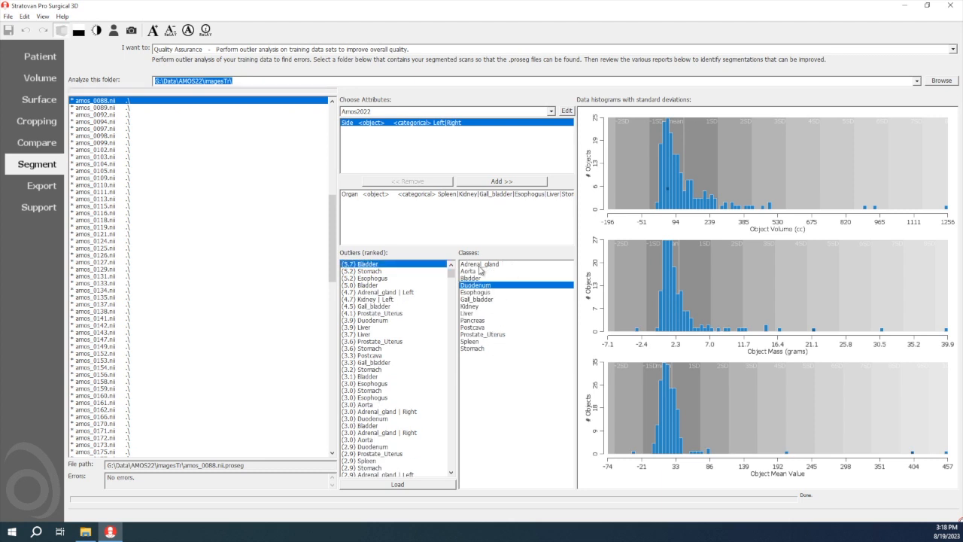
click(487, 265)
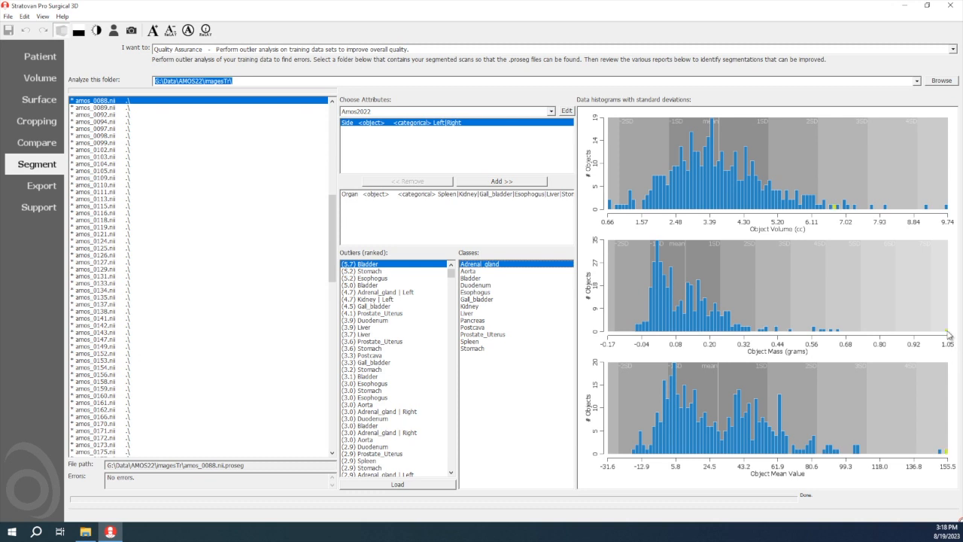
Load the amos_0317 scan from the highest-mass Adrenal_gland object in the histogram and isolate its left Adrenal_gland in 3D
click(948, 334)
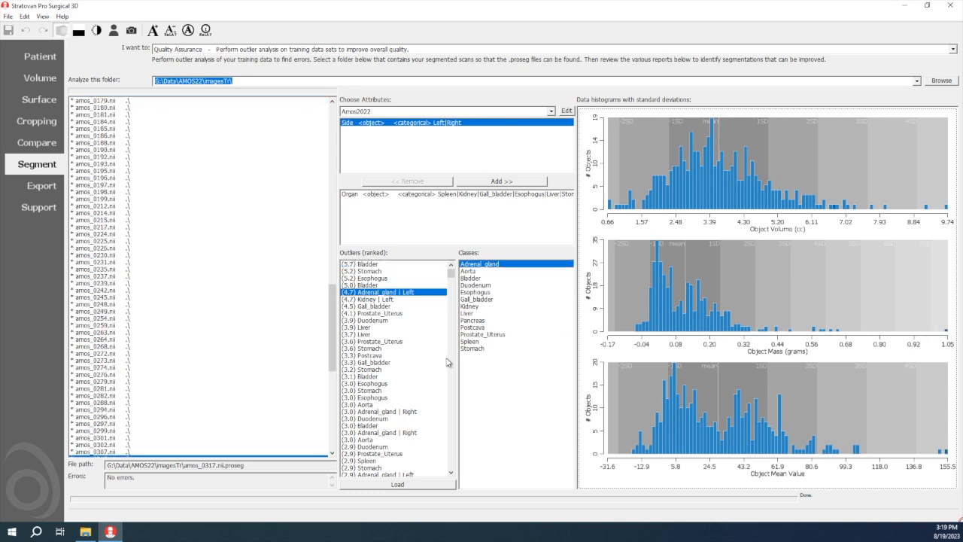
scroll(236, 387, down, 2)
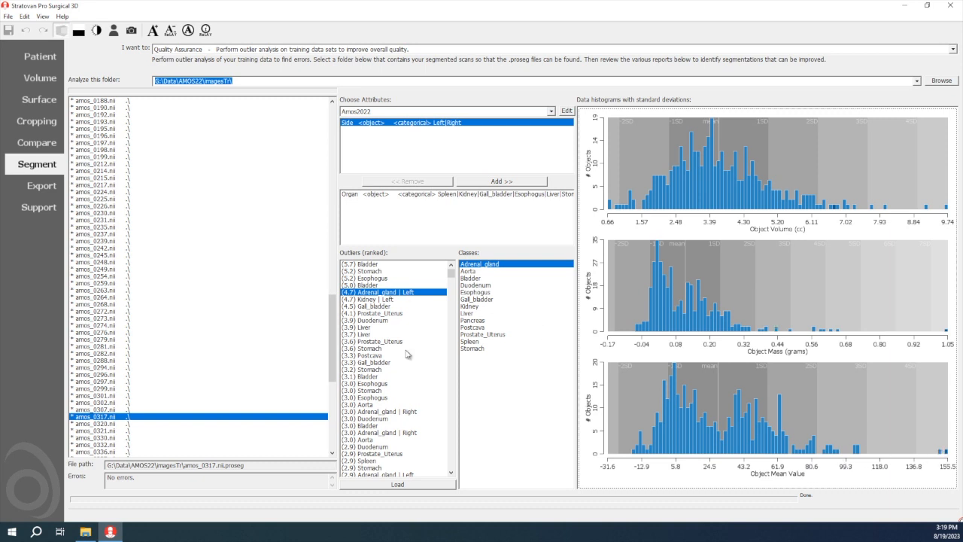
click(398, 484)
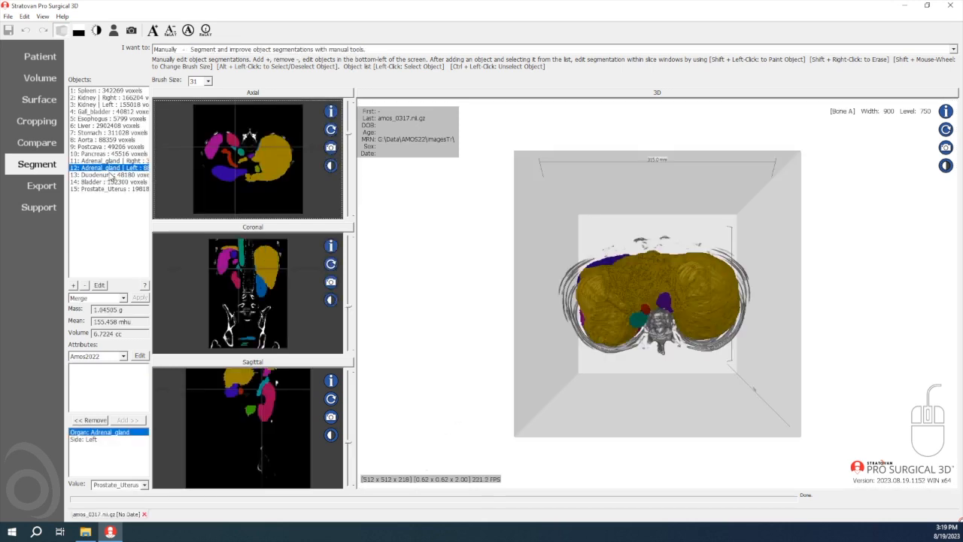
click(110, 174)
click(110, 170)
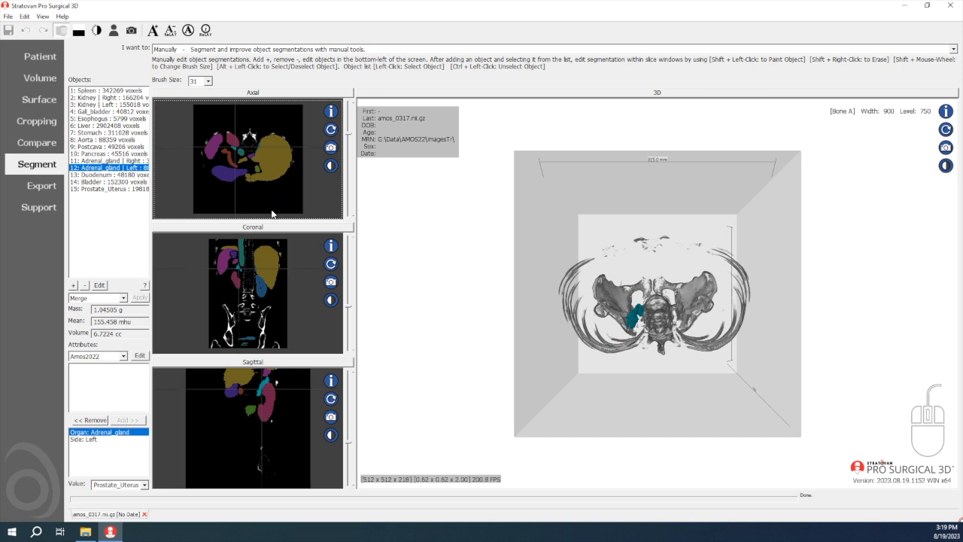
Inspect the left Adrenal_gland in enlarged coronal slices with the window width at about 829 and the level at about 626
double_click(322, 234)
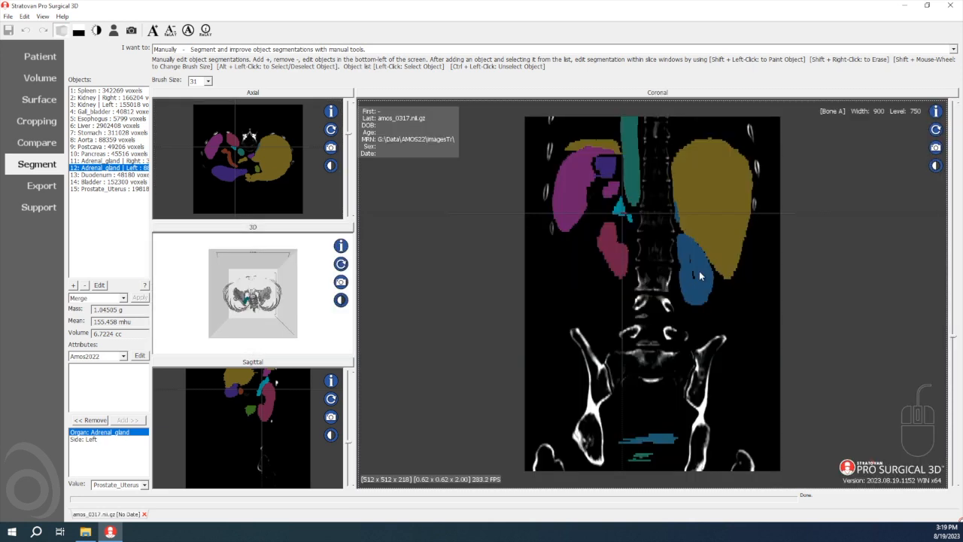
drag(655, 261, 643, 250)
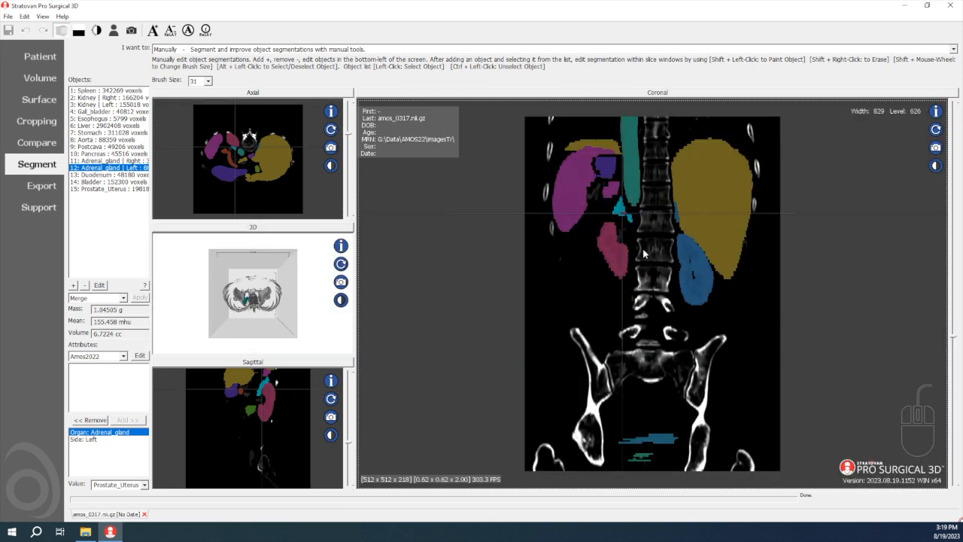
scroll(643, 251, up, 3)
scroll(643, 254, up, 6)
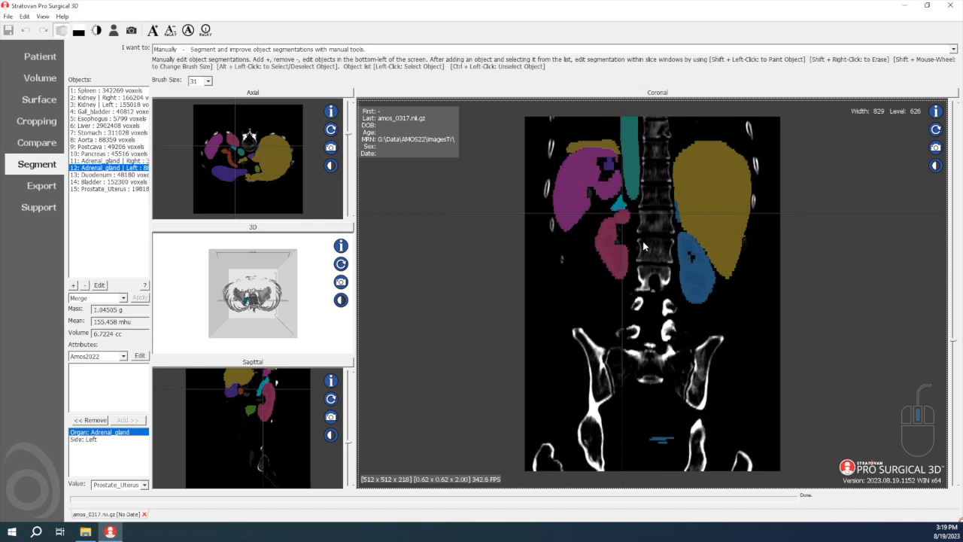
scroll(617, 207, up, 4)
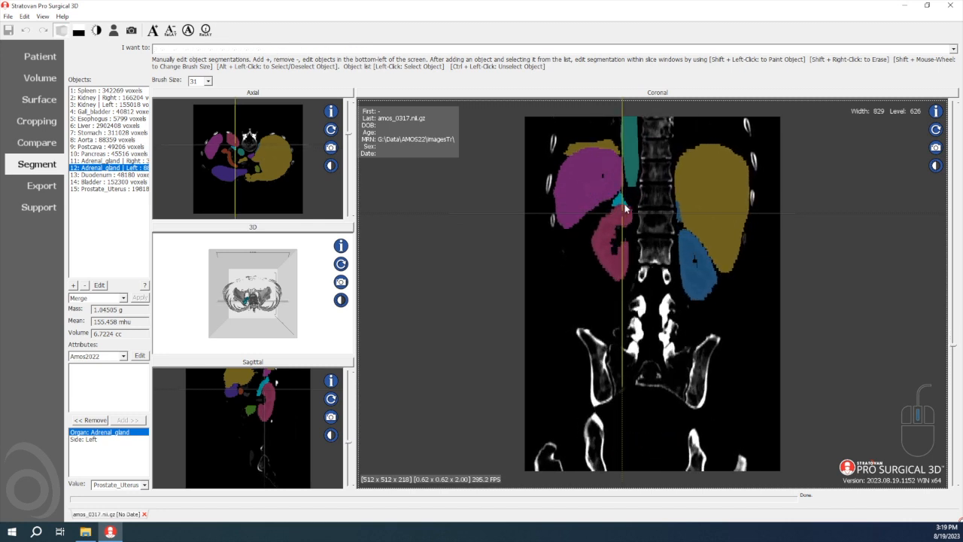
scroll(625, 208, up, 1)
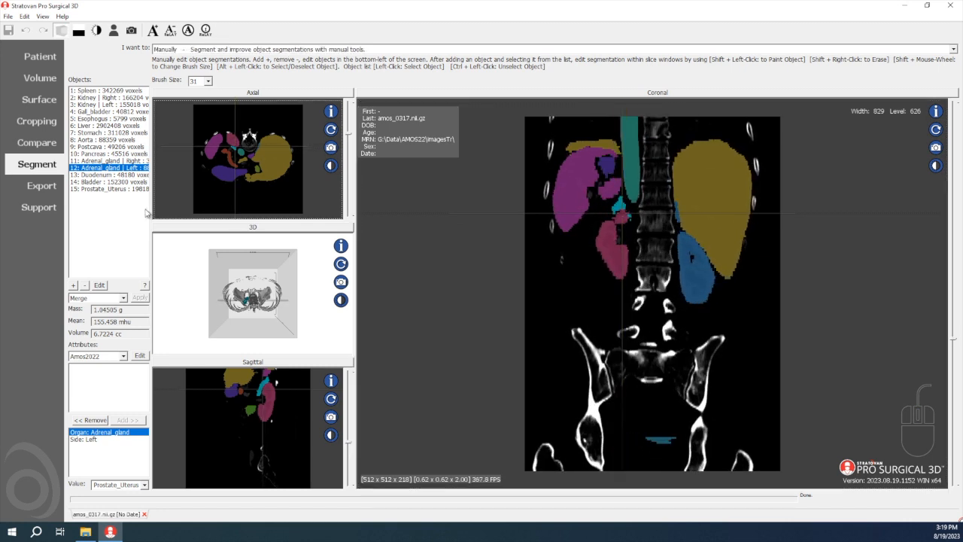
Recentre the slices on the left Adrenal_gland and toggle its selection off and on to compare the highlighting
ctrl+click(115, 167)
ctrl+click(115, 167)
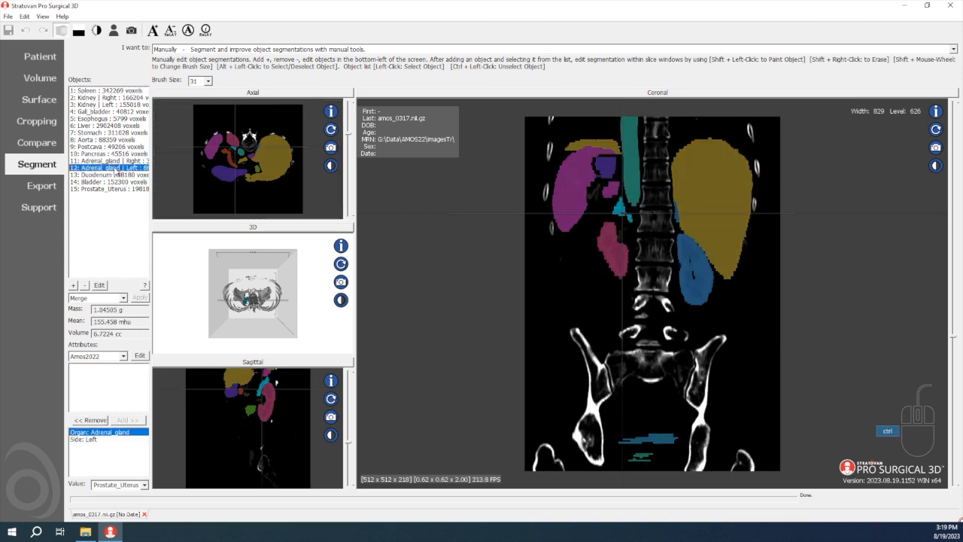
ctrl+click(115, 167)
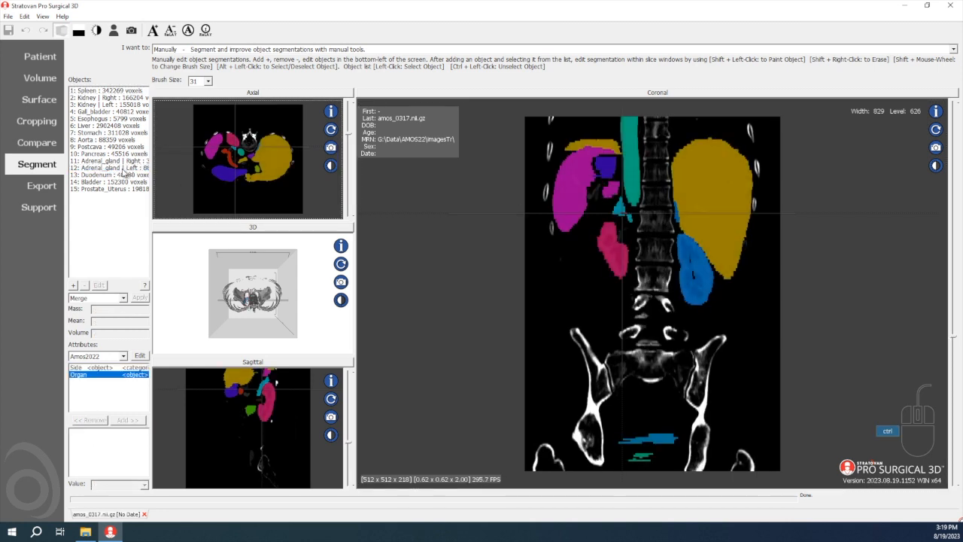
click(115, 167)
scroll(610, 224, up, 7)
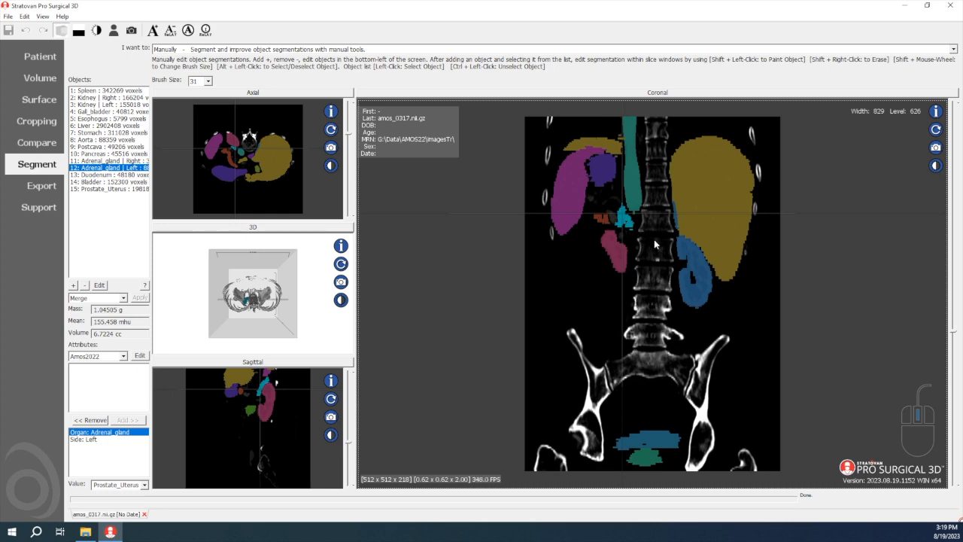
Adjust the contrast to a width of about 818 and level of about 237, and examine the left Adrenal_gland across coronal slices
drag(653, 243, 648, 241)
scroll(643, 237, up, 6)
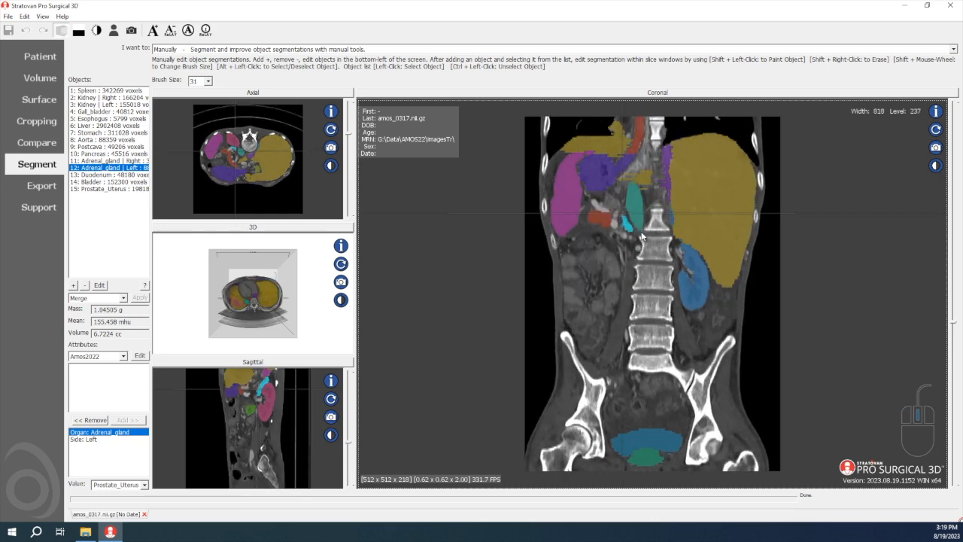
scroll(630, 230, up, 8)
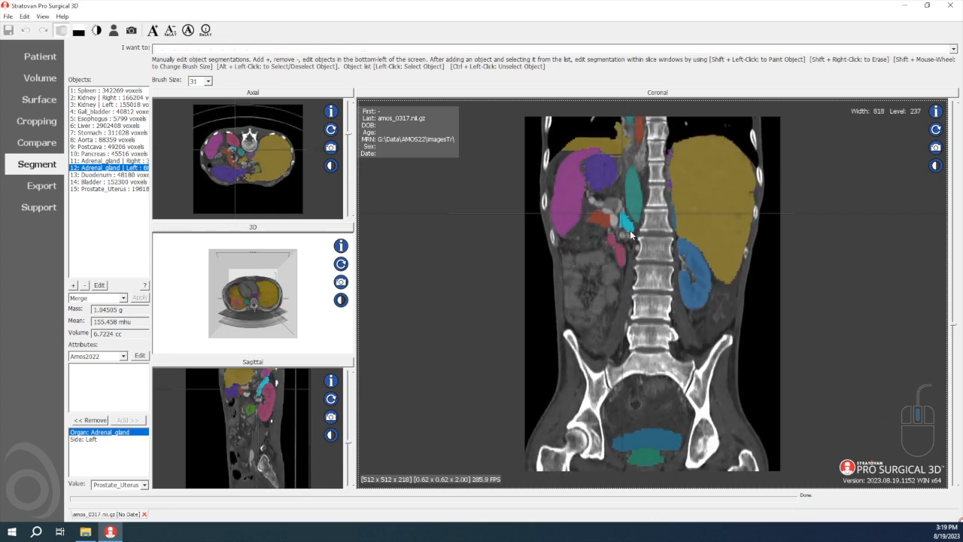
scroll(629, 227, up, 8)
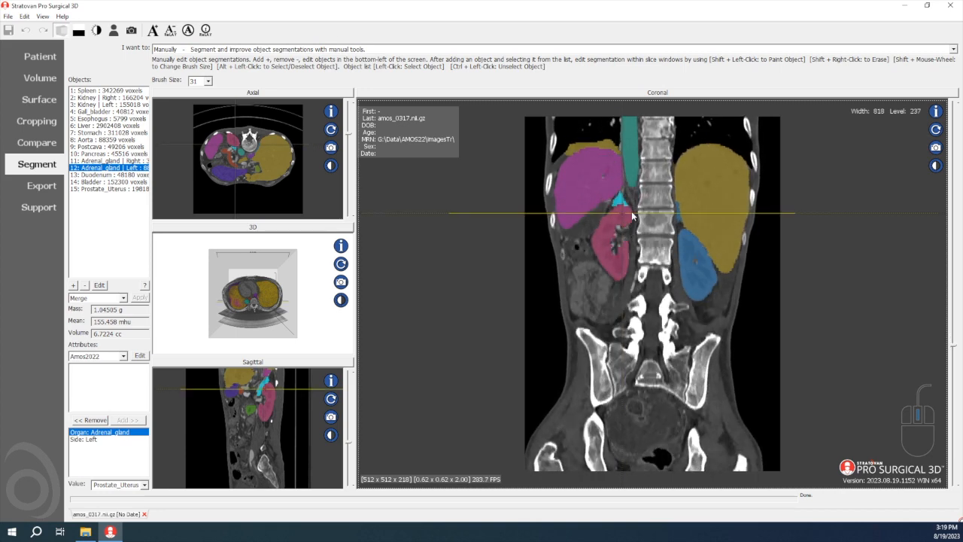
scroll(638, 198, down, 8)
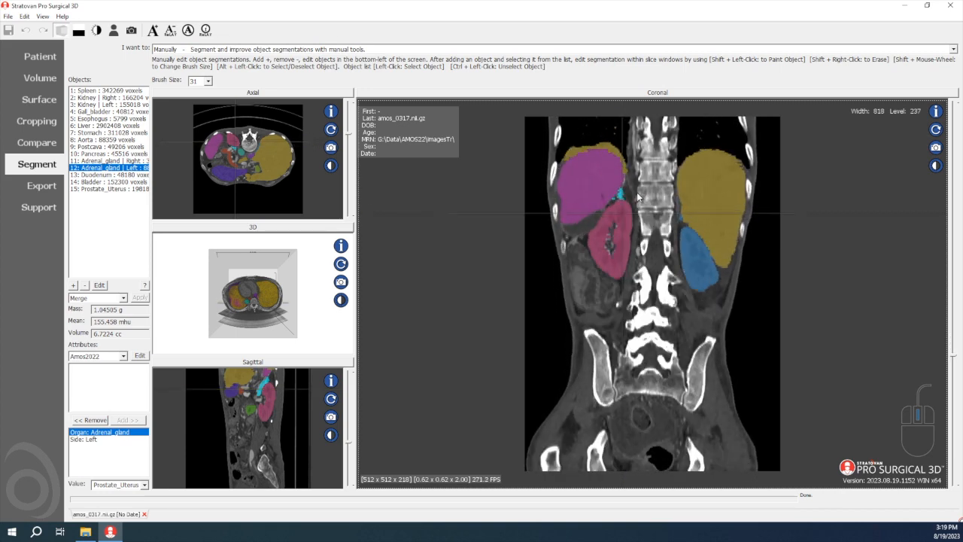
scroll(637, 200, down, 10)
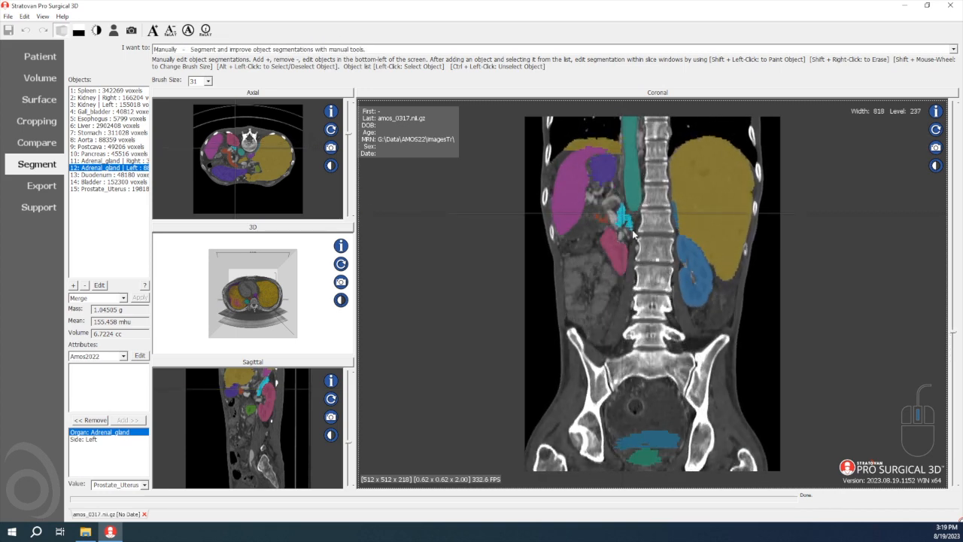
scroll(636, 229, up, 5)
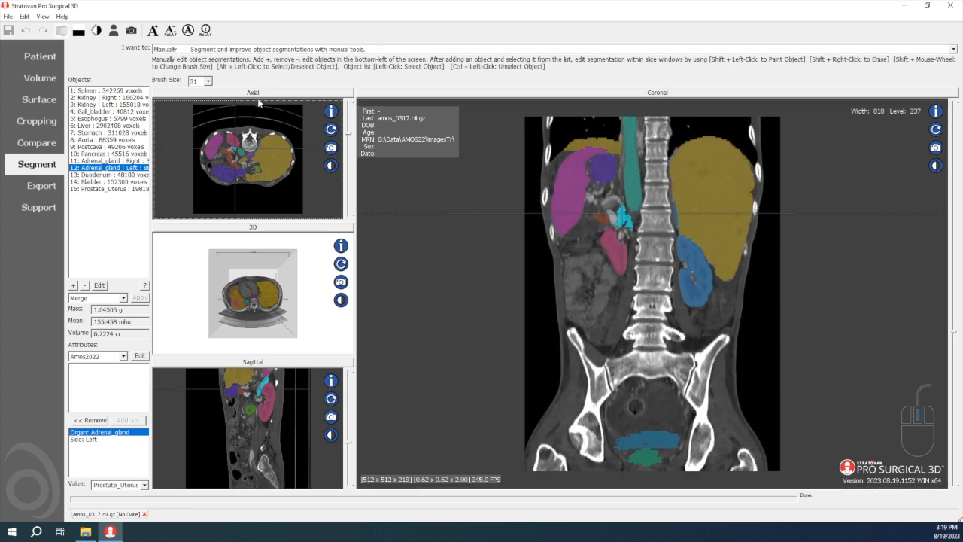
Enlarge the axial view and examine the left Adrenal_gland segmentation through its slices
click(288, 93)
scroll(600, 260, up, 8)
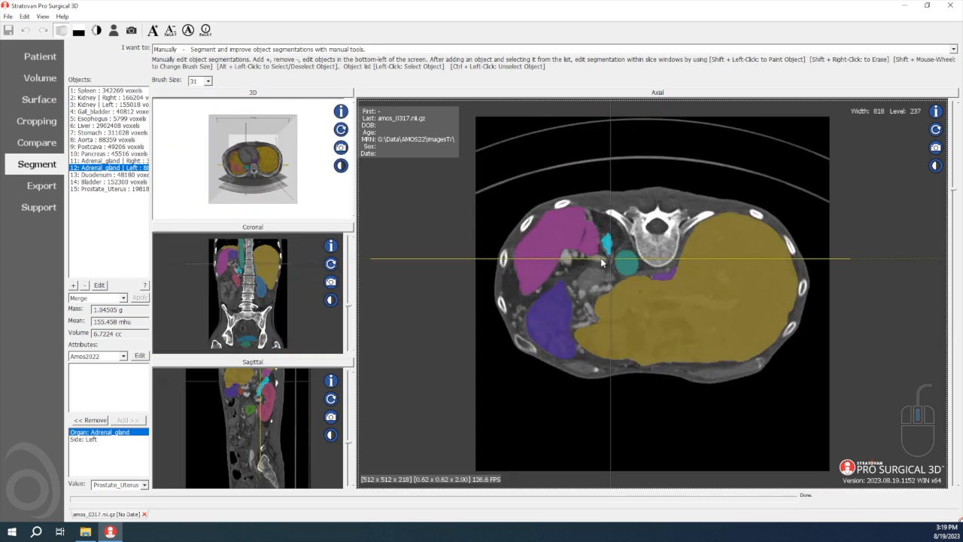
scroll(603, 263, down, 14)
scroll(605, 265, up, 10)
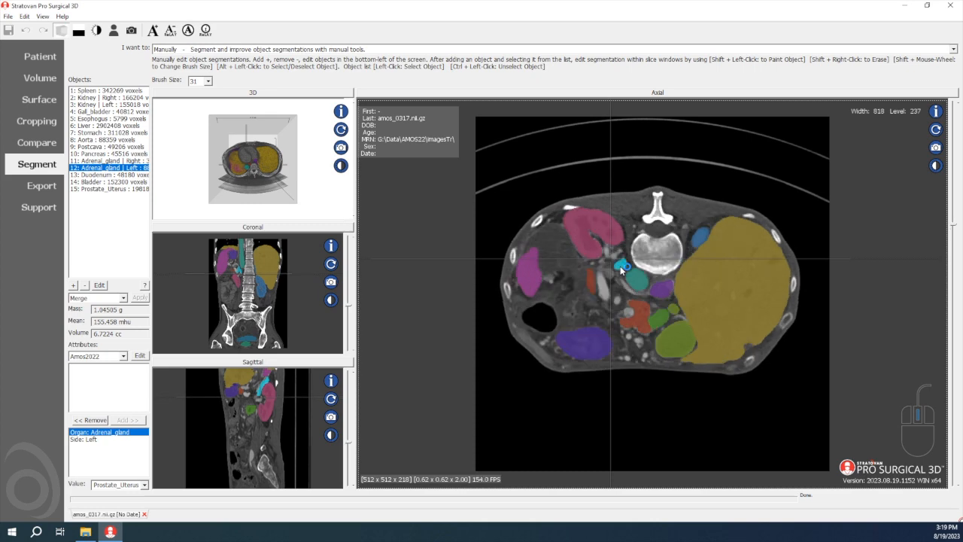
scroll(625, 282, up, 8)
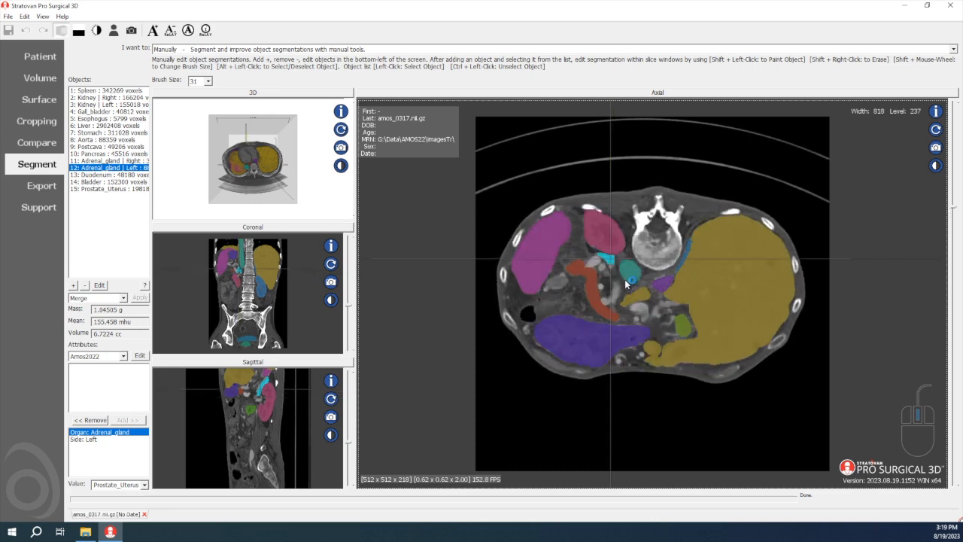
scroll(626, 285, down, 5)
Select the right Adrenal_gland and compare its segmentation with the left one across the axial slices
click(127, 161)
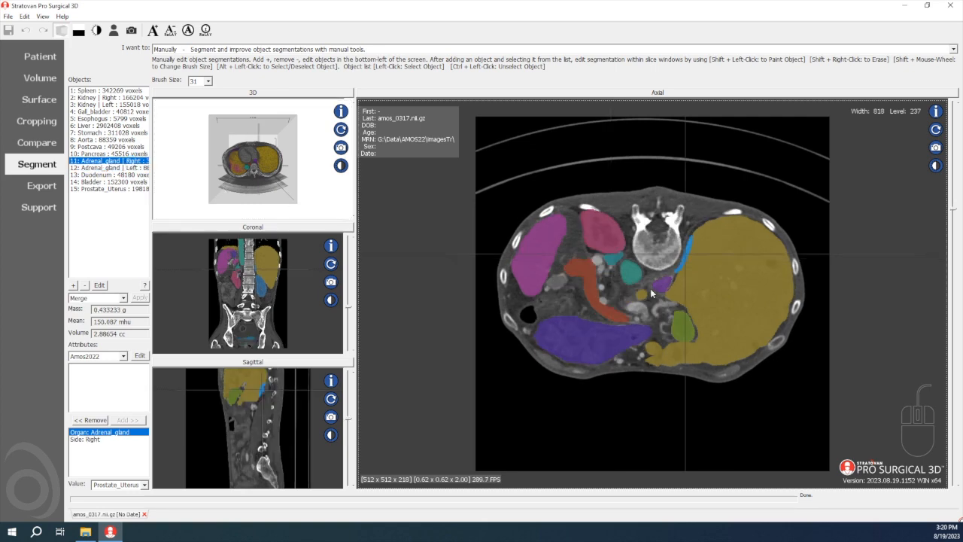
scroll(651, 283, up, 5)
scroll(650, 281, up, 6)
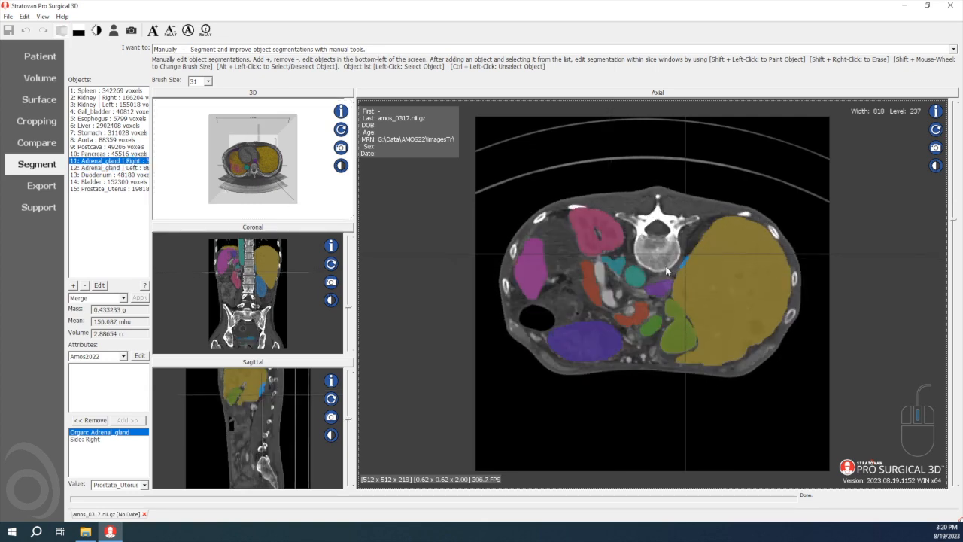
scroll(665, 270, up, 8)
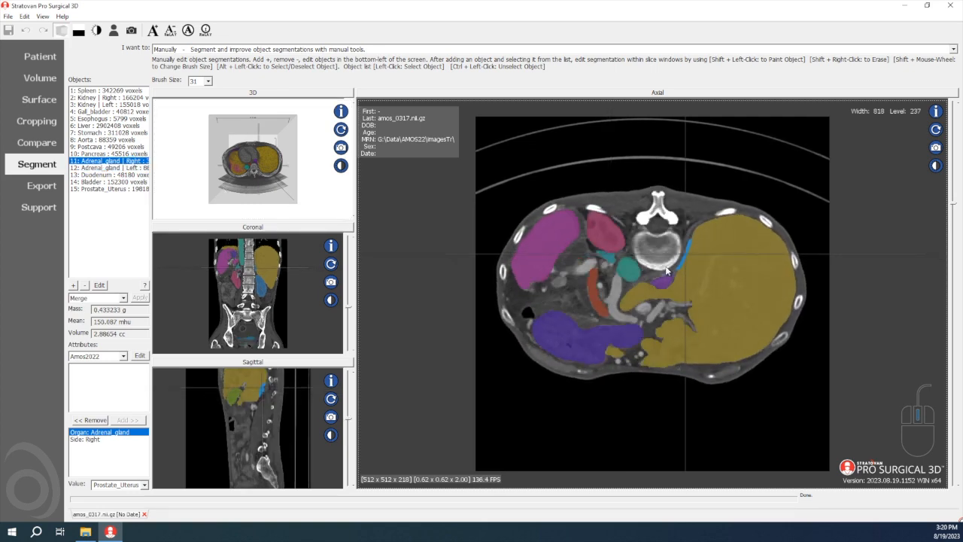
scroll(663, 267, up, 4)
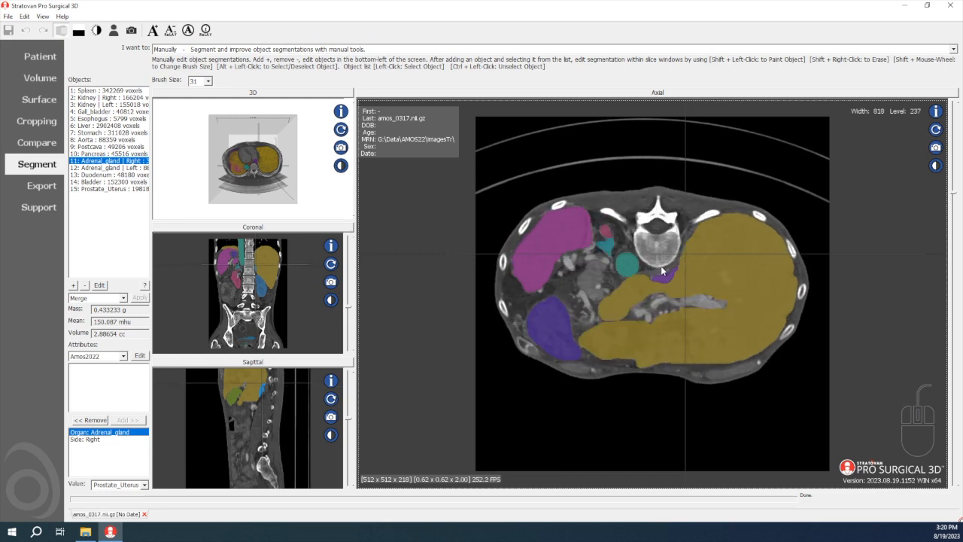
scroll(661, 270, down, 6)
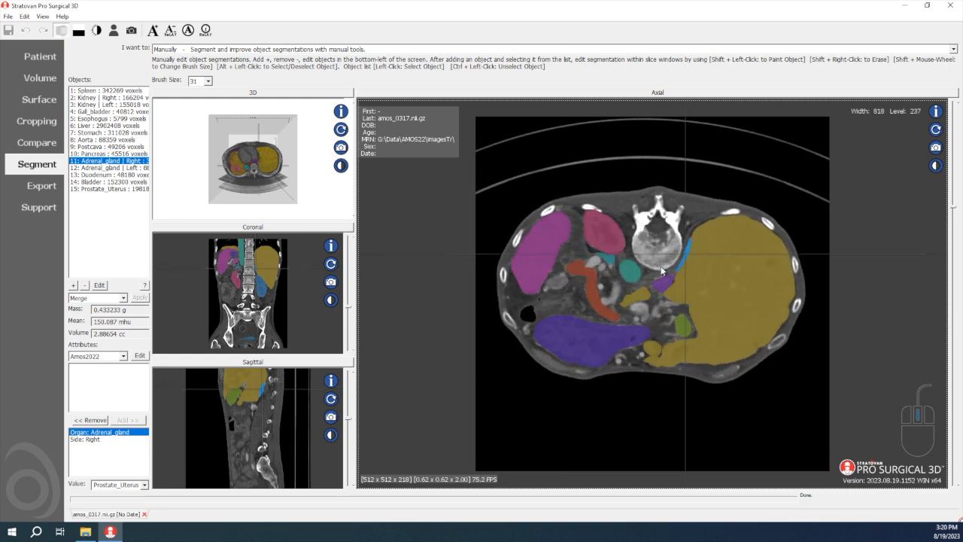
scroll(661, 270, down, 3)
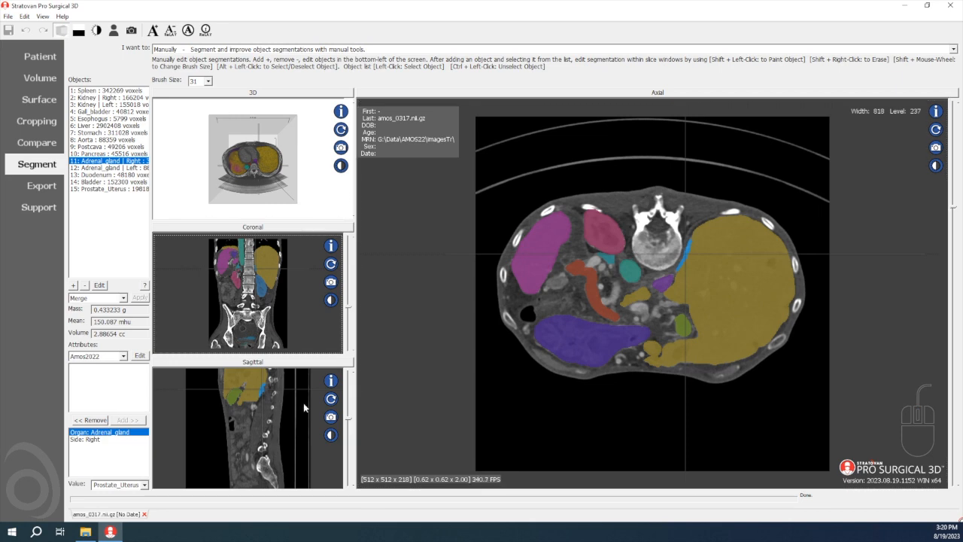
Close the amos_0317 scan without saving and display the histograms of the Aorta and Bladder classes
click(145, 514)
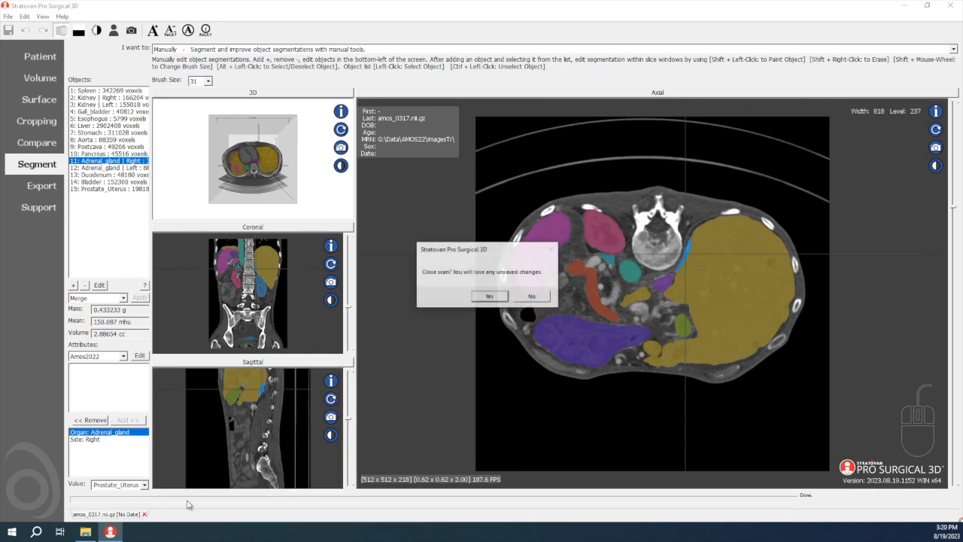
click(490, 298)
click(476, 271)
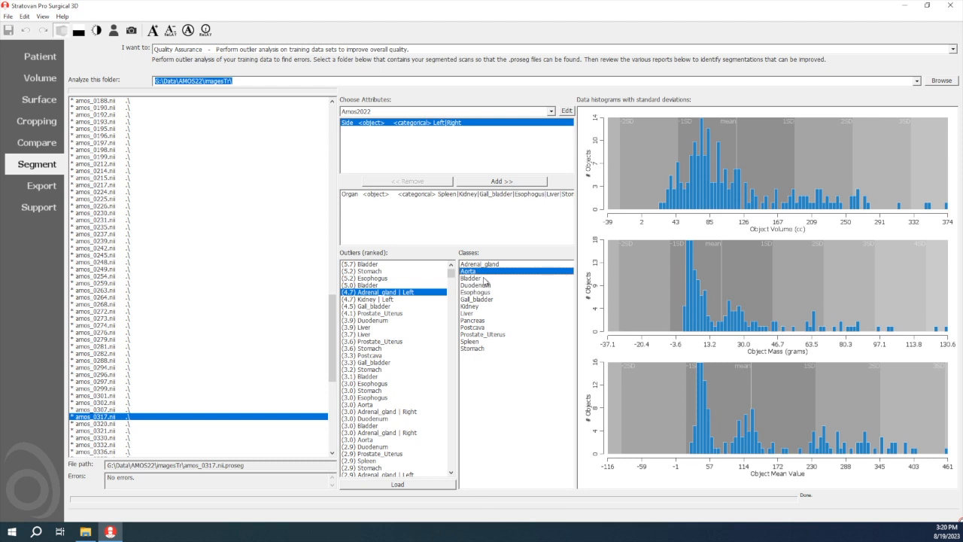
click(481, 279)
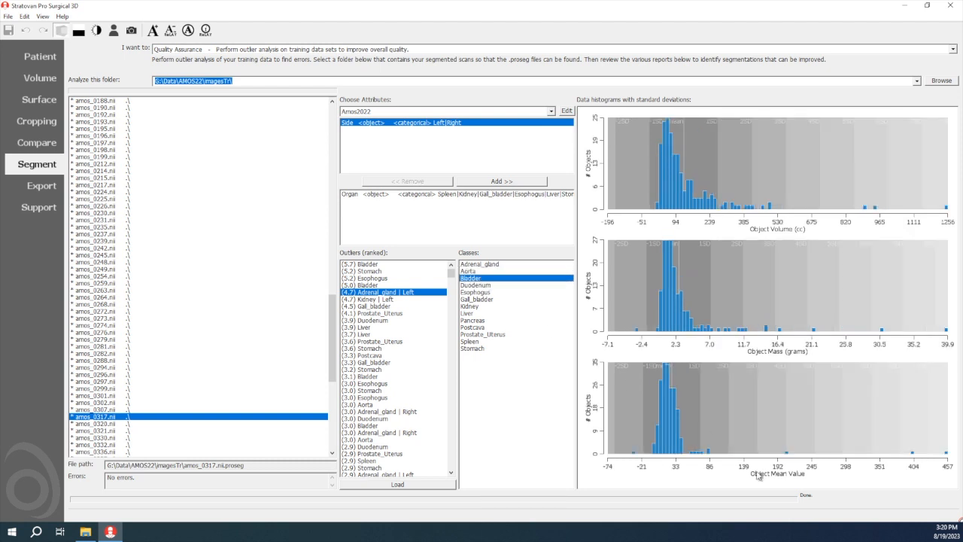
Check the Bladder object with the highest mean value, and load the amos_0105 scan from a Bladder object near the mean
click(946, 453)
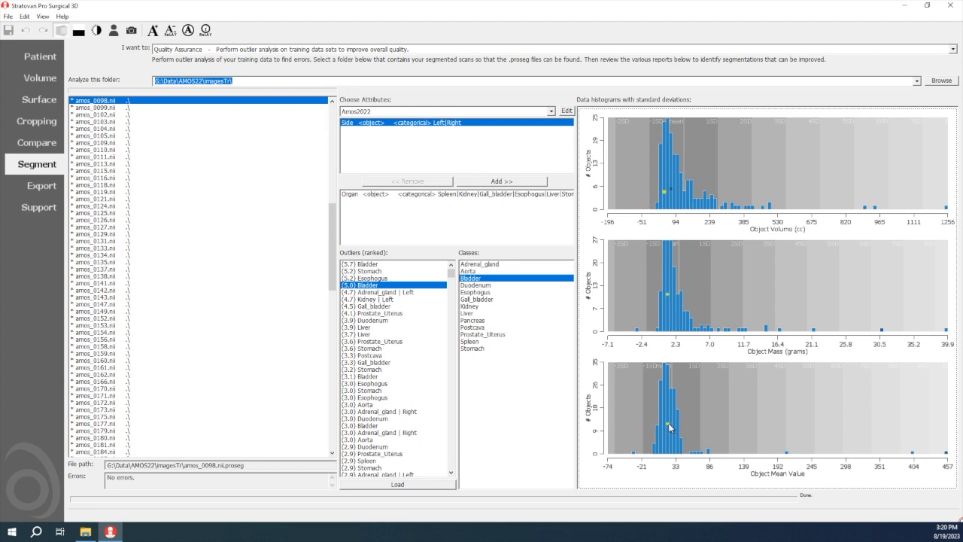
click(676, 445)
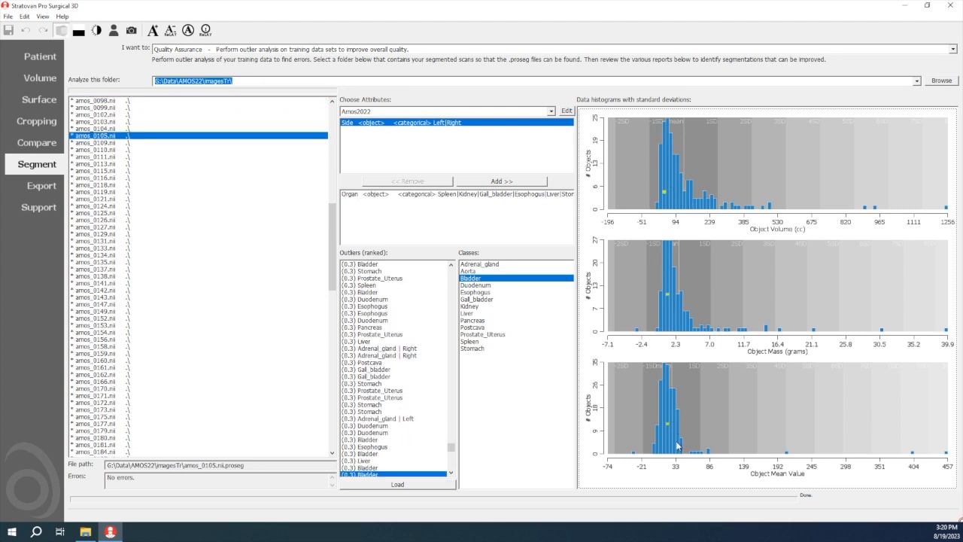
click(410, 483)
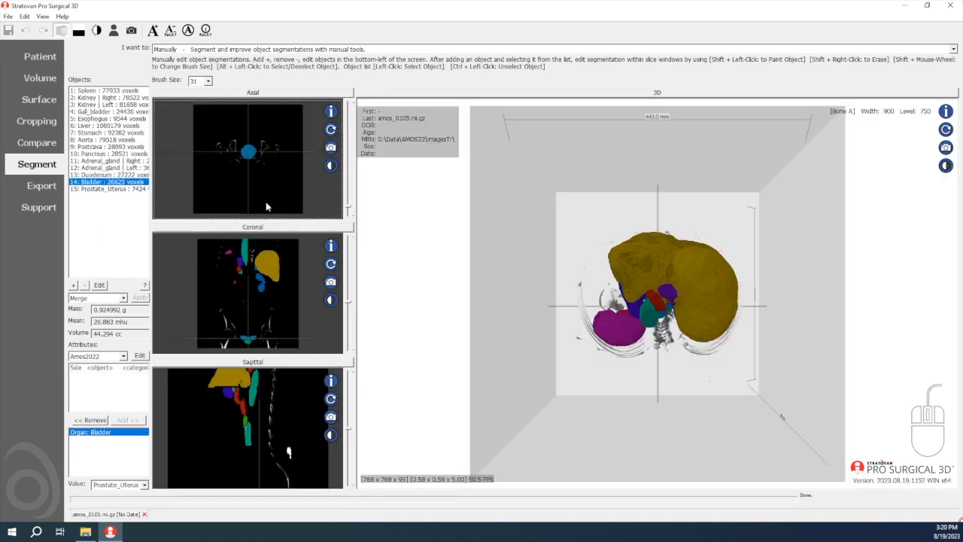
Isolate the Bladder of amos_0105 in 3D and adjust the contrast to a width of about 891 and level of about 243
click(132, 189)
click(135, 182)
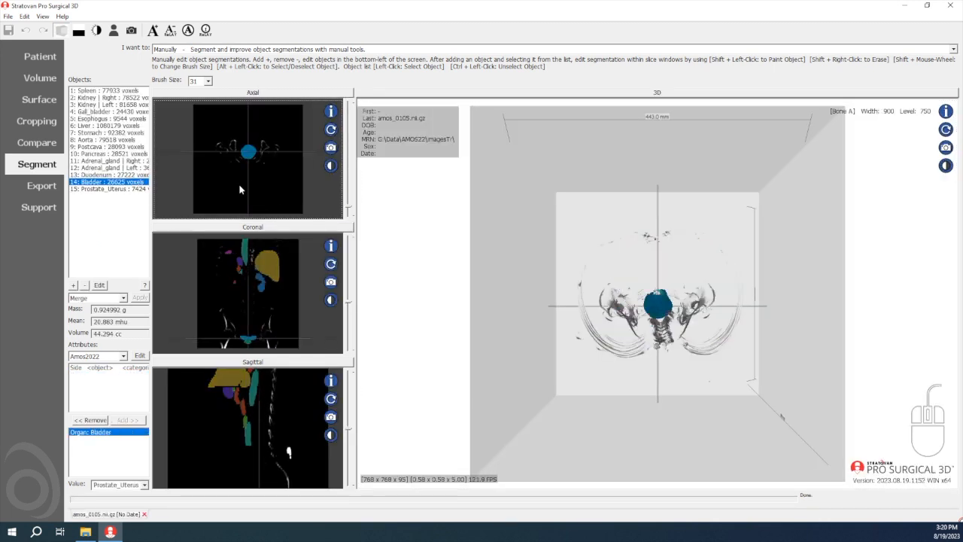
drag(256, 186, 255, 174)
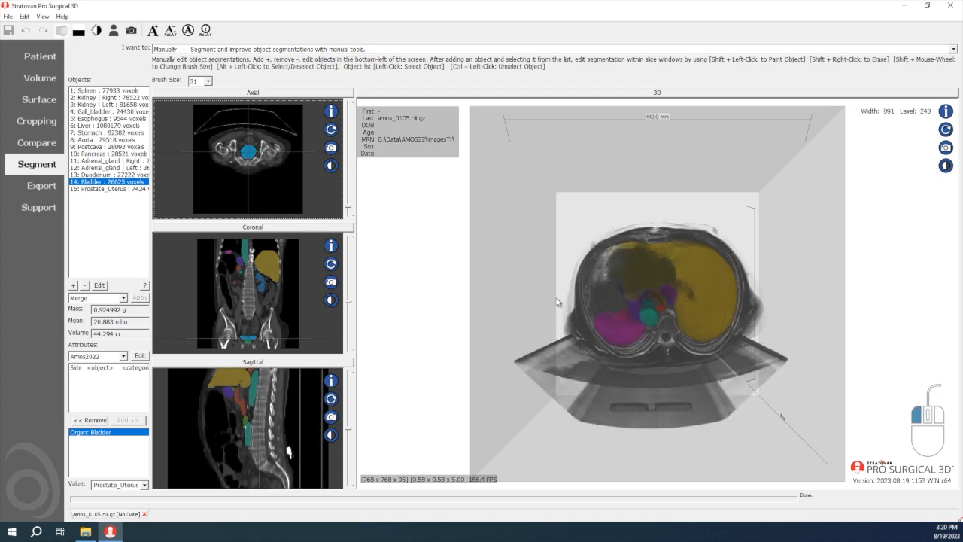
Inspect the Bladder of amos_0105 in the 3D, axial and coronal views with a contrast width of about 850 and level of about 188
drag(557, 301, 609, 370)
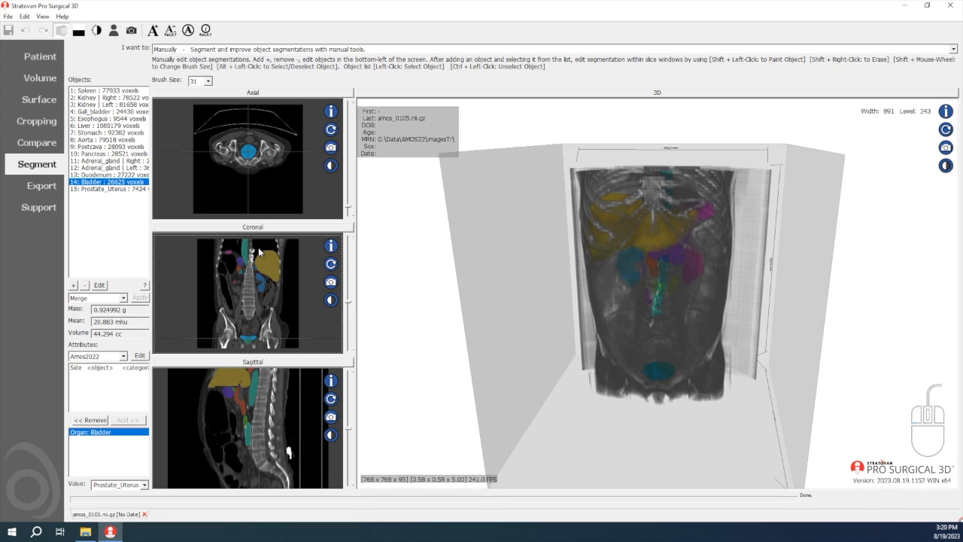
drag(273, 270, 273, 272)
drag(628, 365, 671, 382)
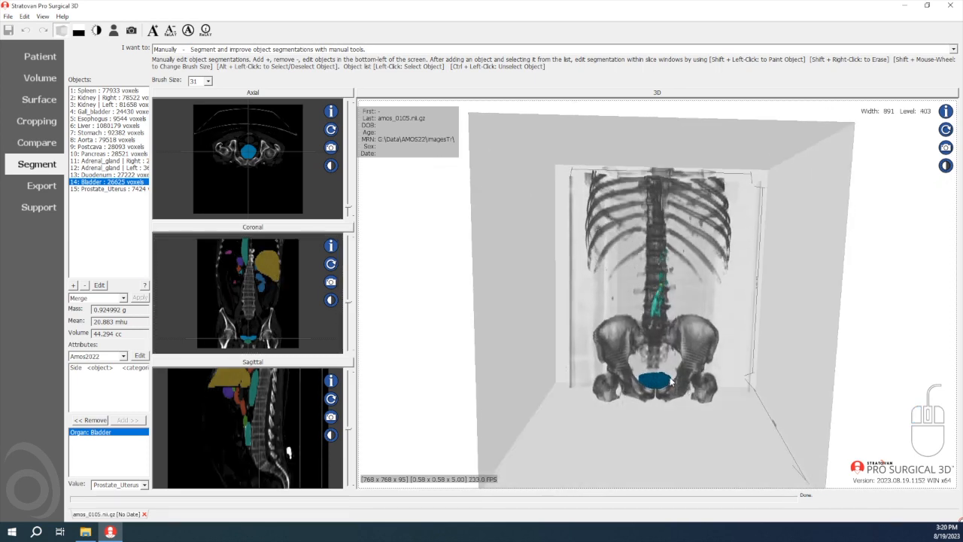
click(281, 93)
drag(617, 315, 615, 311)
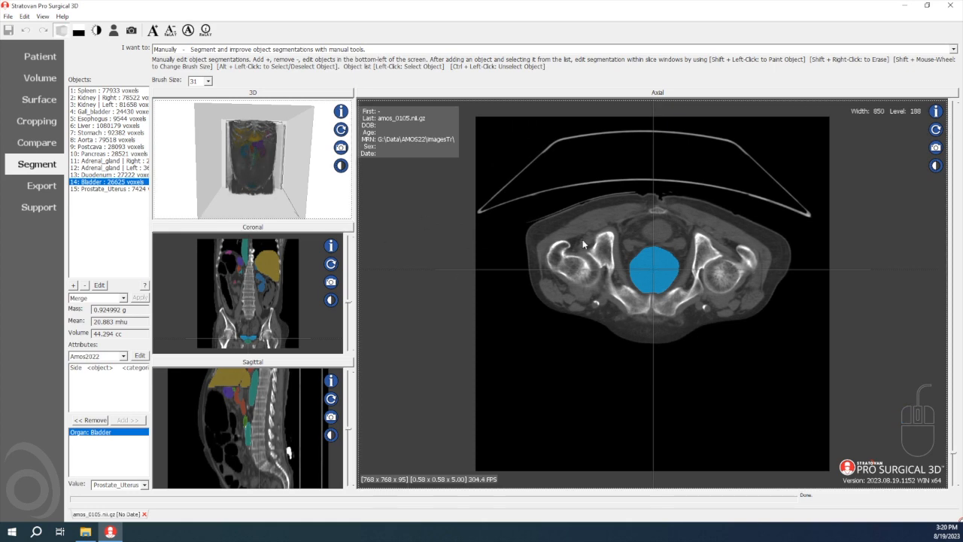
click(287, 236)
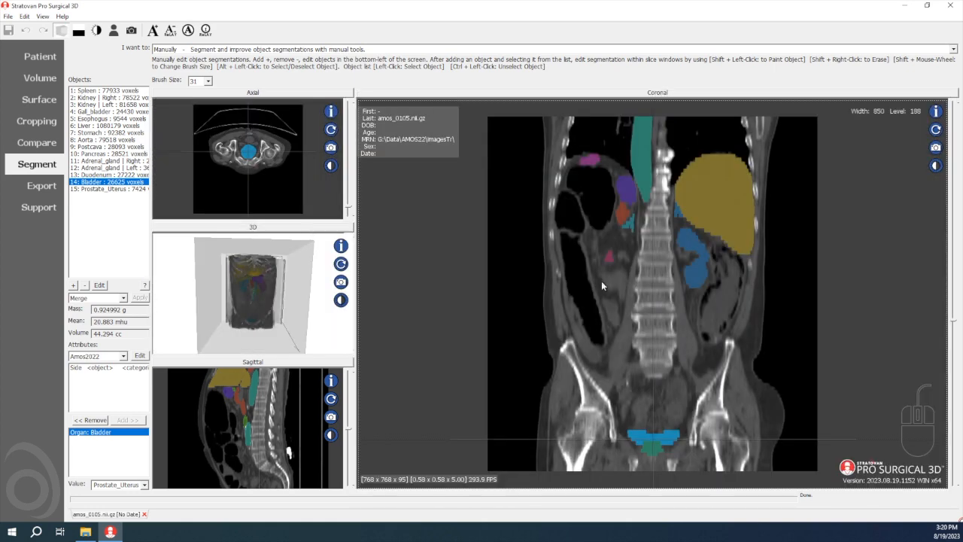
right_drag(608, 377, 607, 364)
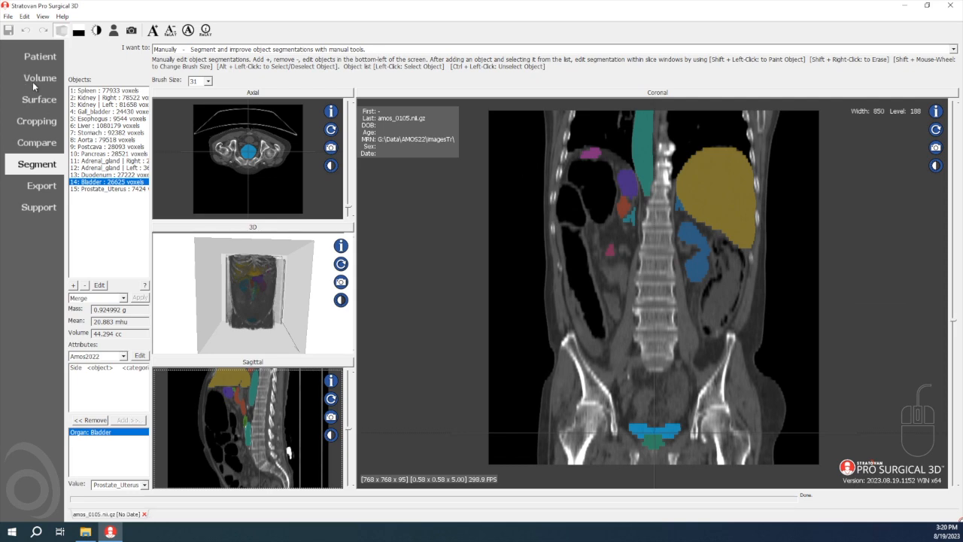
Return to the Quality Assurance analysis and load the amos_0098 scan from the Bladder object with the highest mean value
click(243, 50)
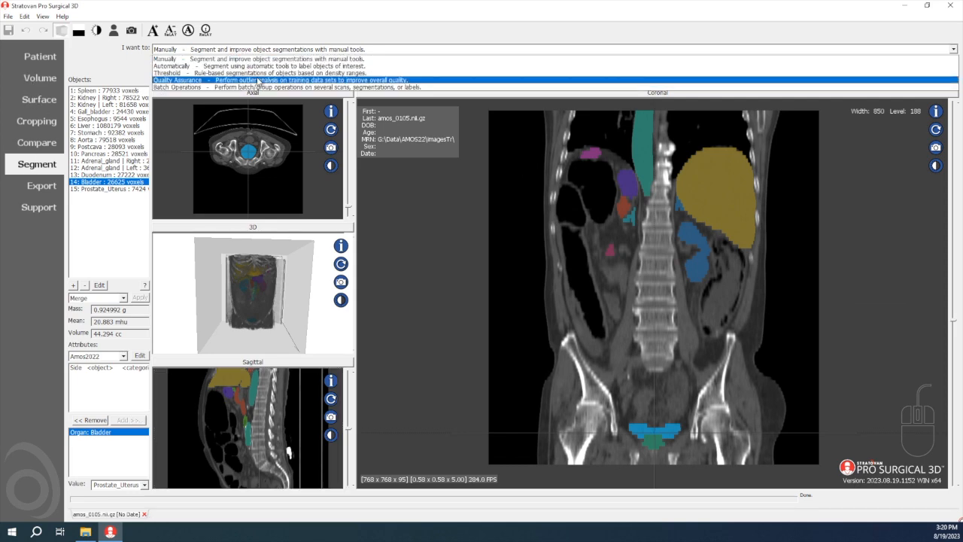
click(248, 88)
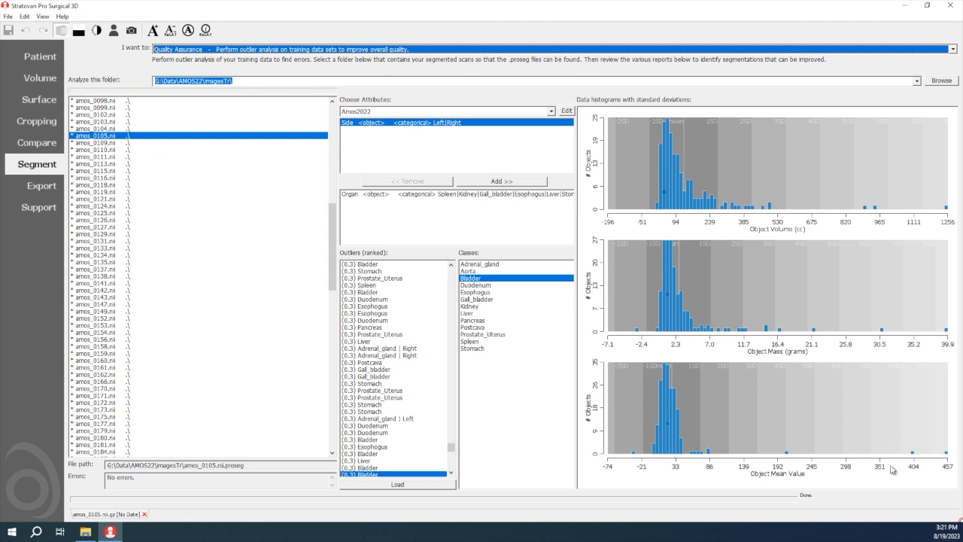
click(946, 454)
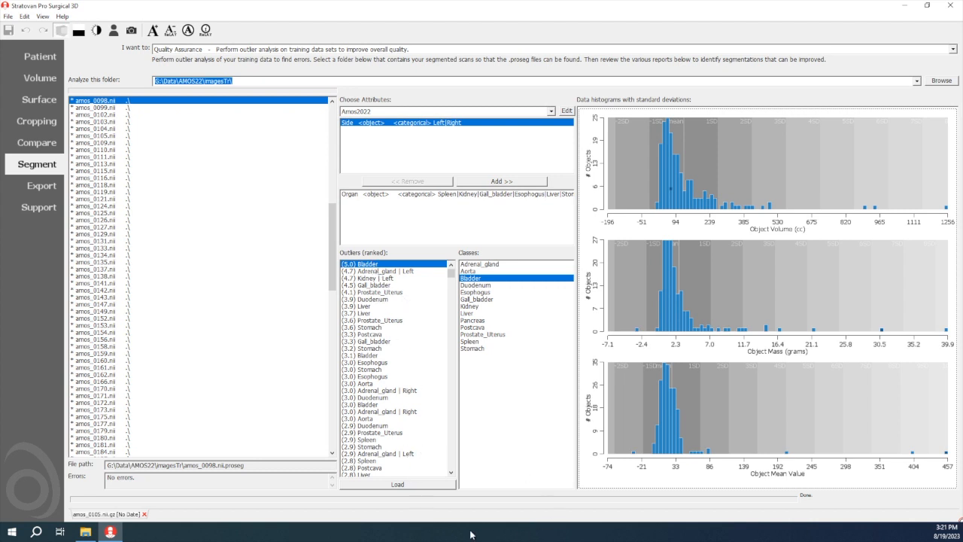
click(428, 483)
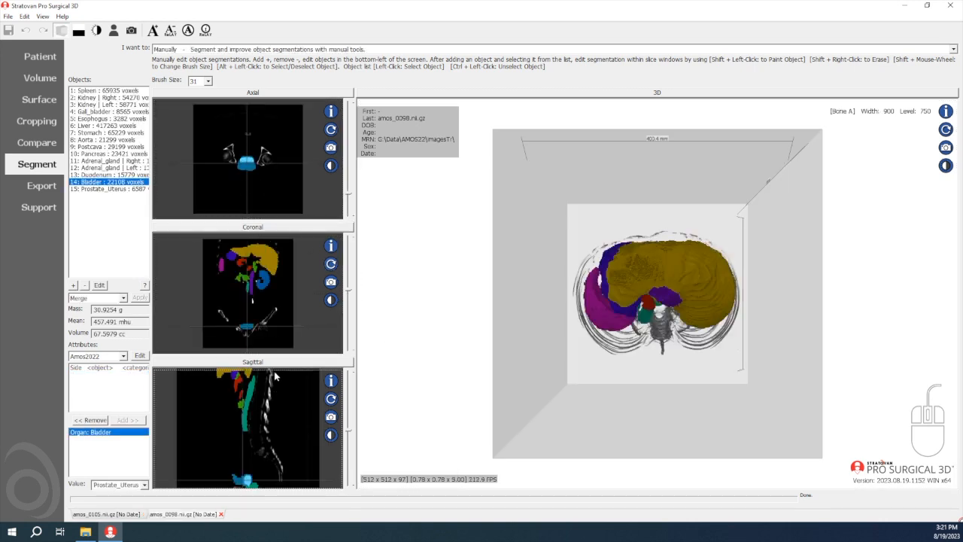
Examine the Bladder of amos_0098 in enlarged sagittal and axial views, adjusting the contrast to a width of about 1277 and level of about 513
double_click(303, 372)
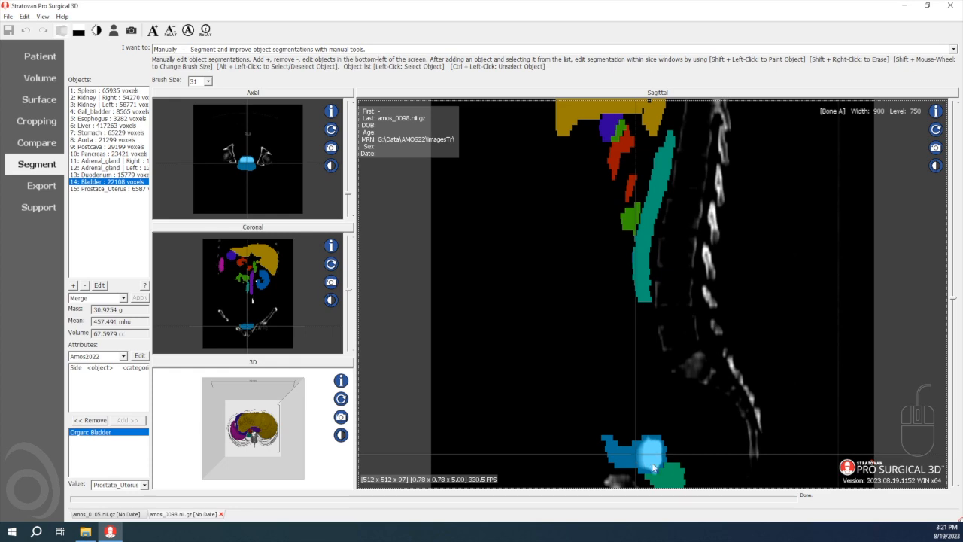
right_drag(699, 434, 686, 410)
click(299, 93)
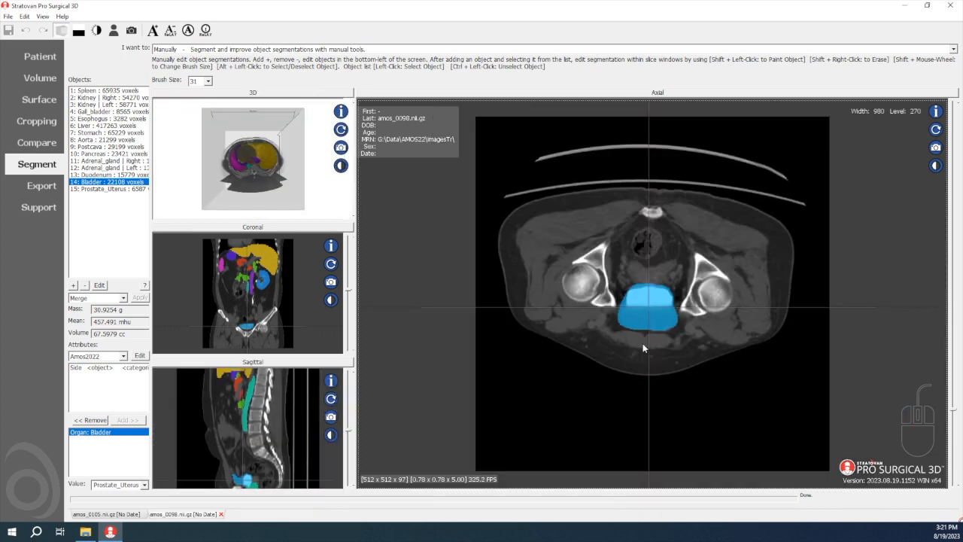
right_drag(616, 342, 576, 334)
drag(587, 332, 576, 352)
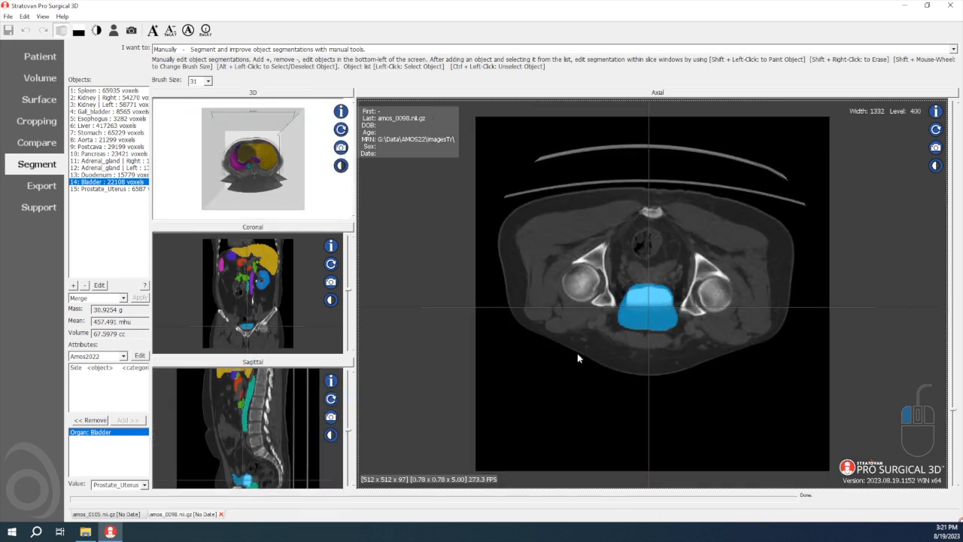
click(302, 362)
middle_drag(576, 419, 572, 399)
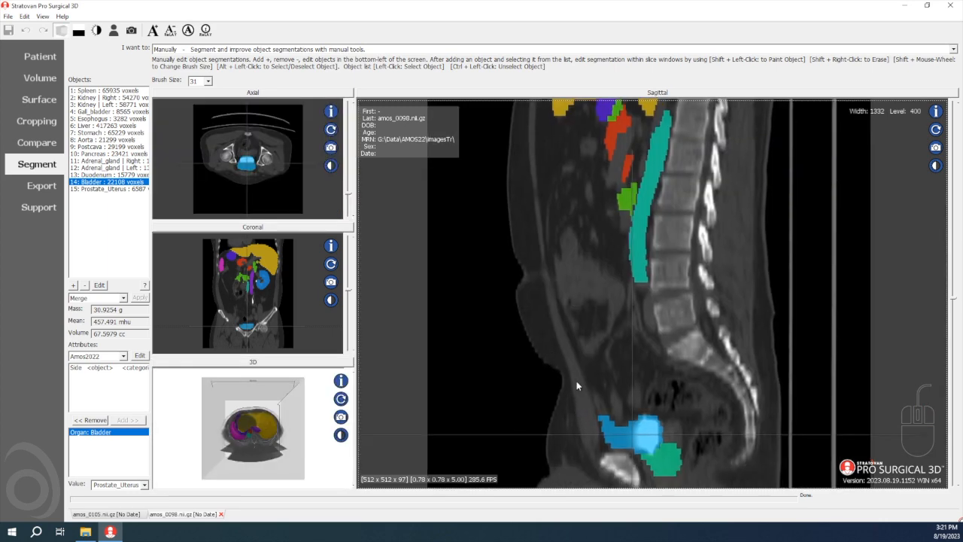
right_drag(576, 382, 569, 387)
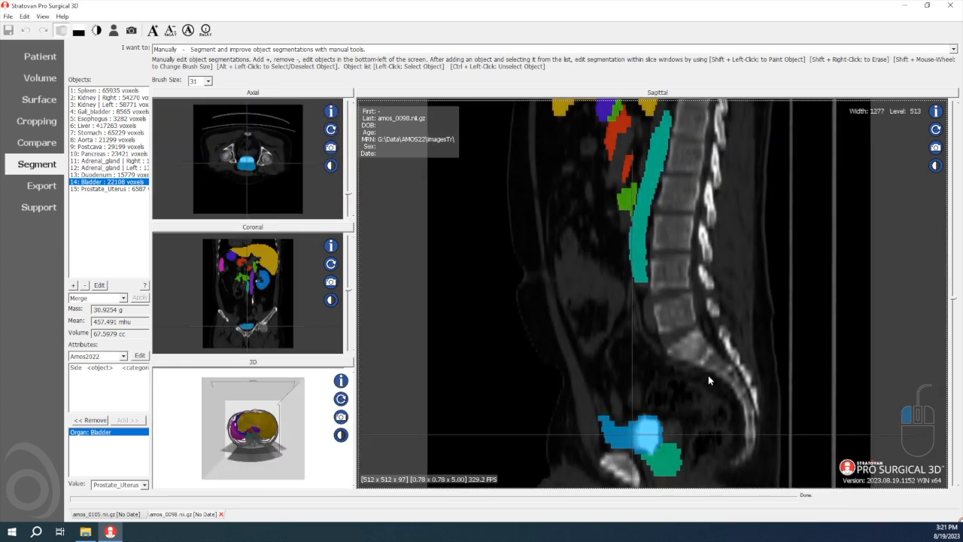
Examine the bright bladder region without segmentation in the enlarged sagittal view, centring the slices on it and setting contrast to about width 2038, level 763
click(36, 78)
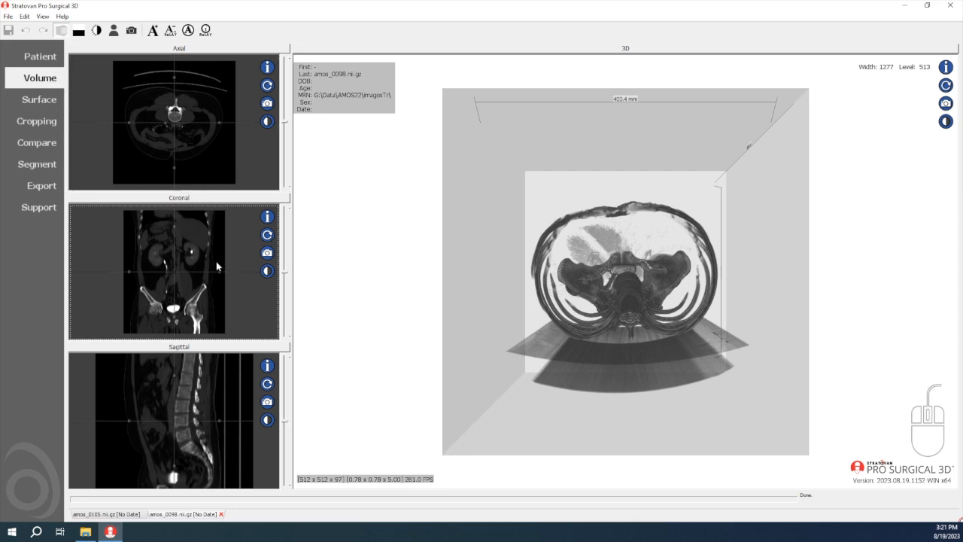
double_click(211, 404)
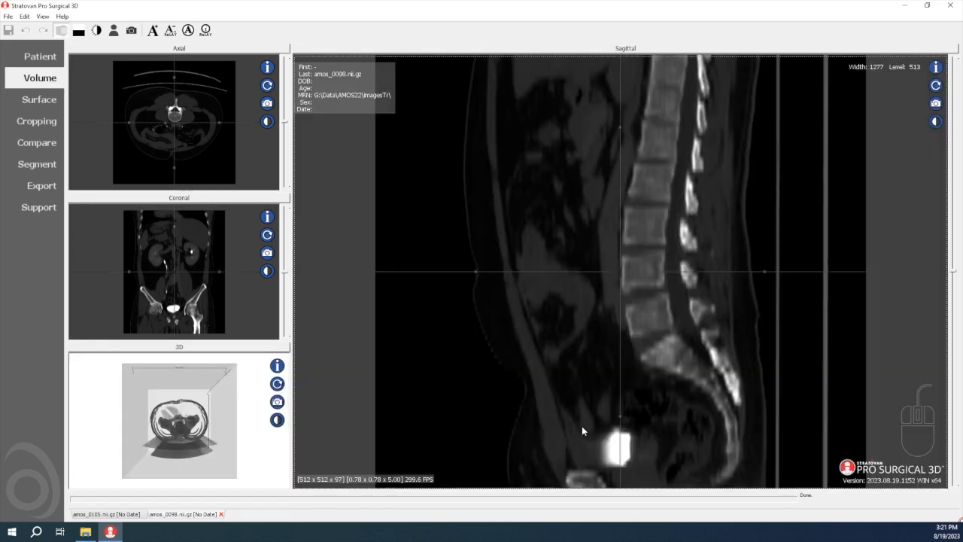
middle_drag(581, 423, 583, 363)
drag(582, 366, 720, 404)
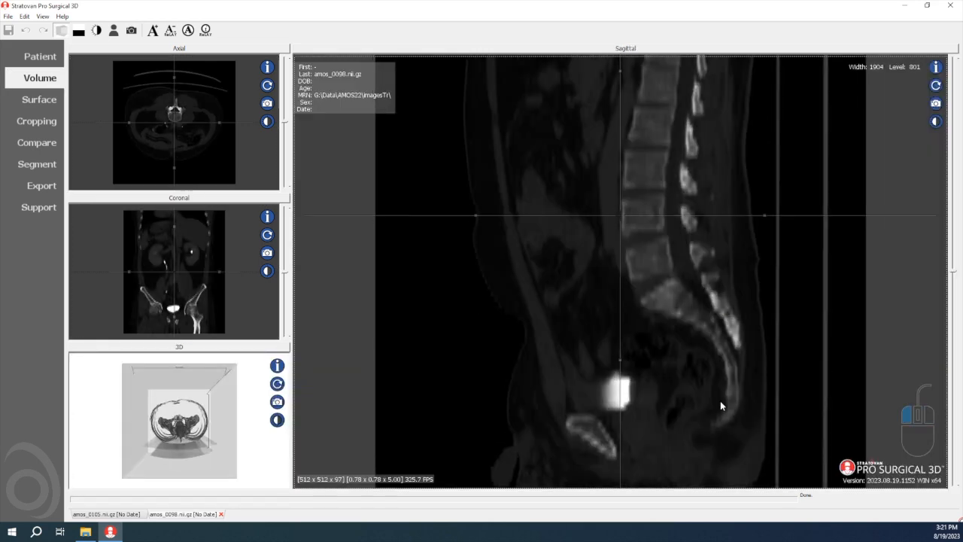
drag(505, 408, 619, 276)
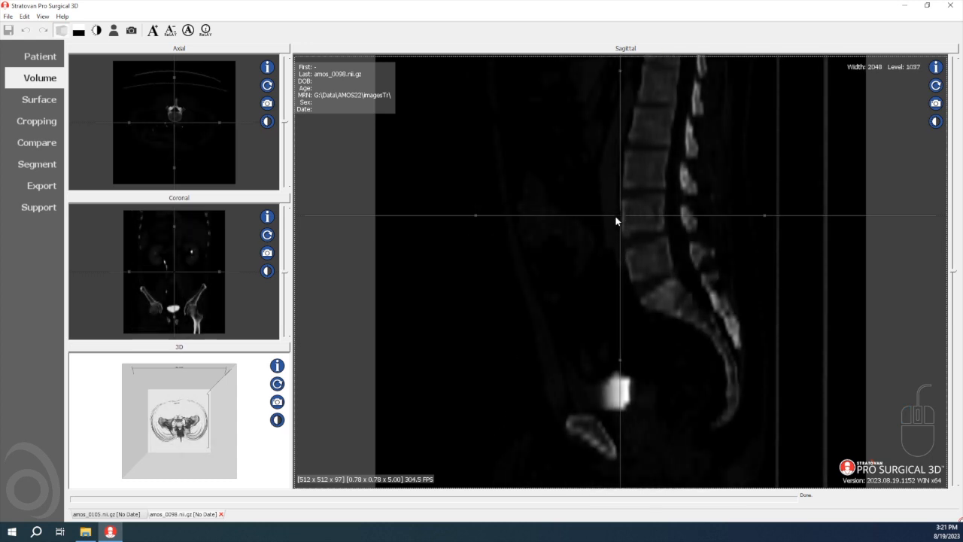
click(614, 393)
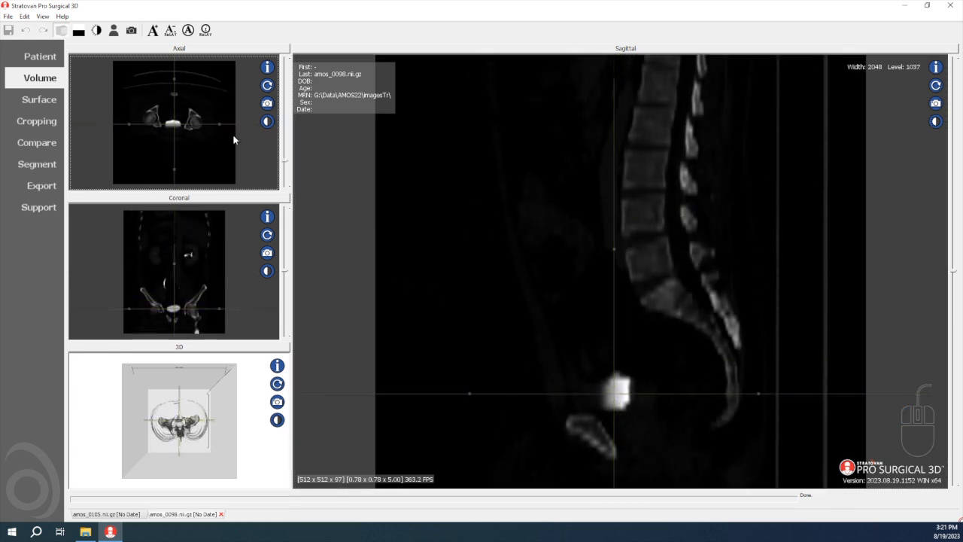
drag(537, 354, 534, 339)
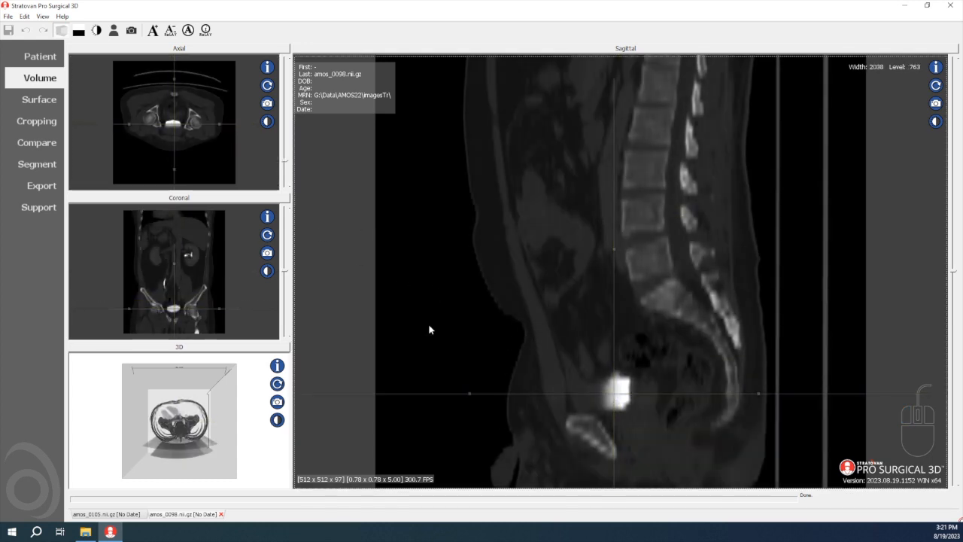
Close the amos_0098 and amos_0105 scans without saving
click(43, 165)
click(222, 515)
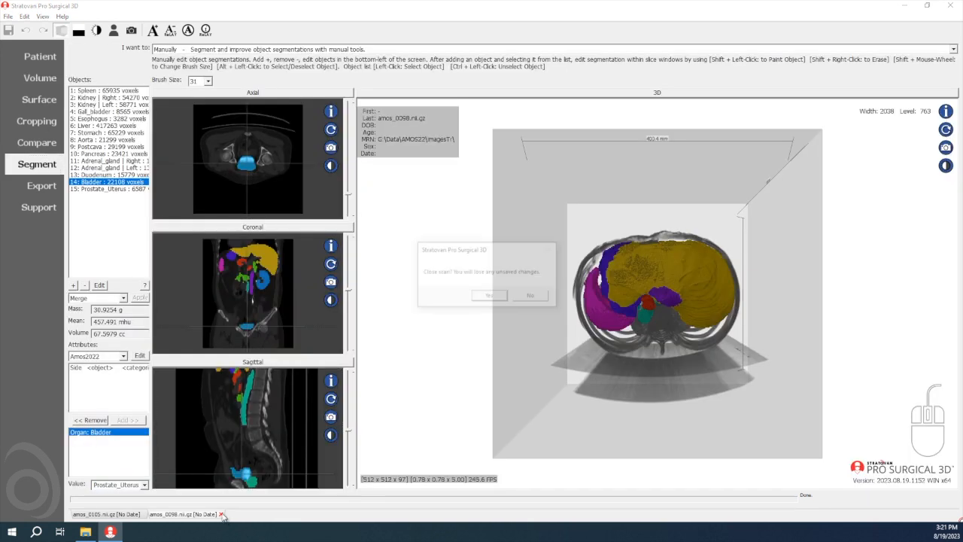
click(482, 300)
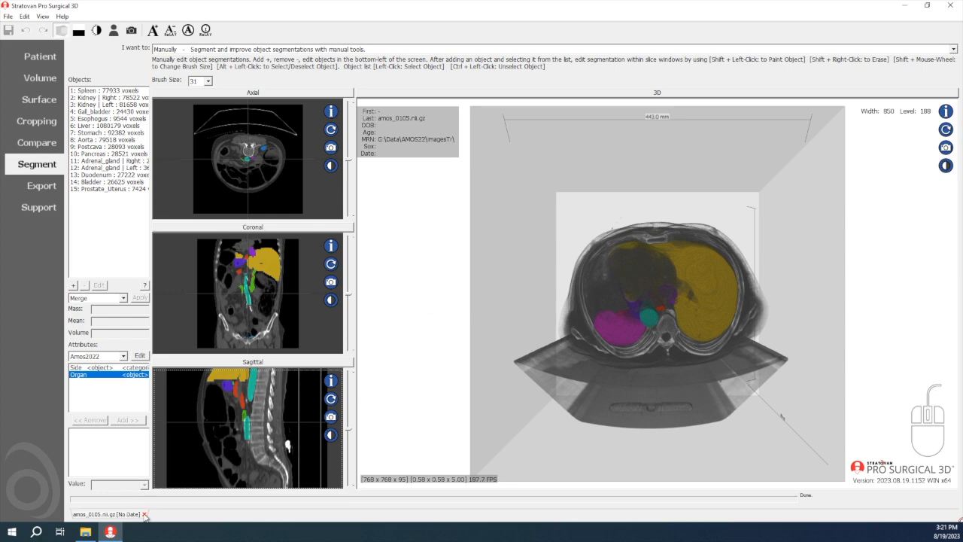
click(145, 513)
click(490, 299)
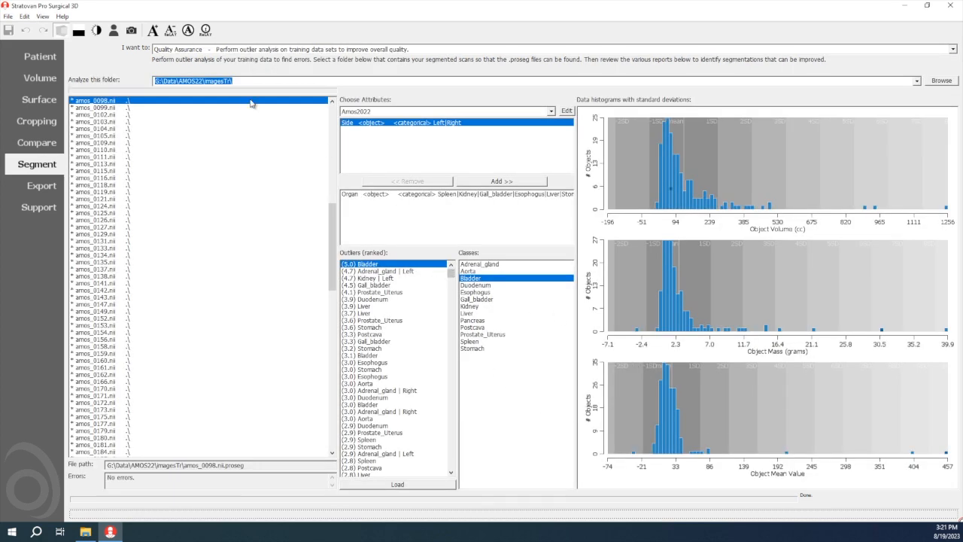
Analyze the folder G:\Data\AMOS22\imagesTrMRI\ for outliers and load the amos_0592 scan from the top-ranked Aorta outlier
click(230, 82)
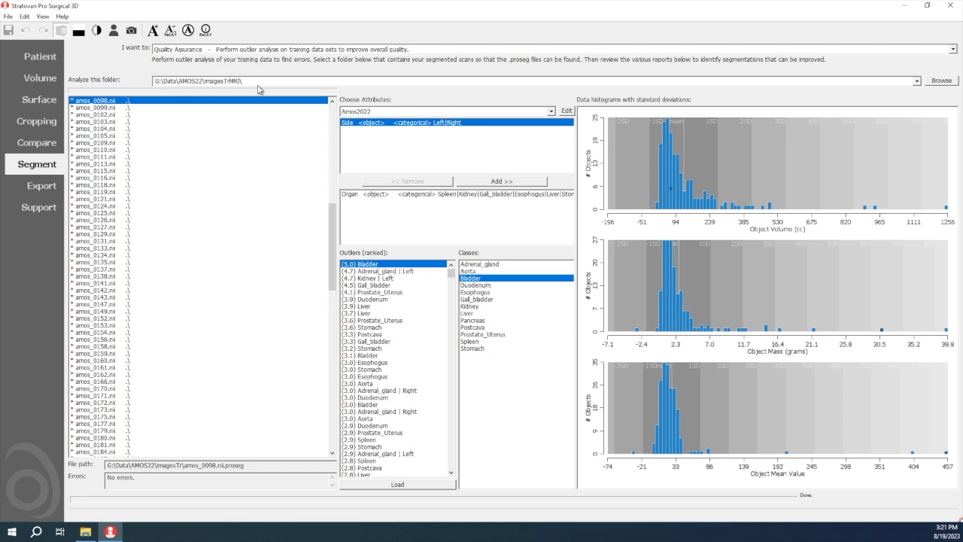
key(Return)
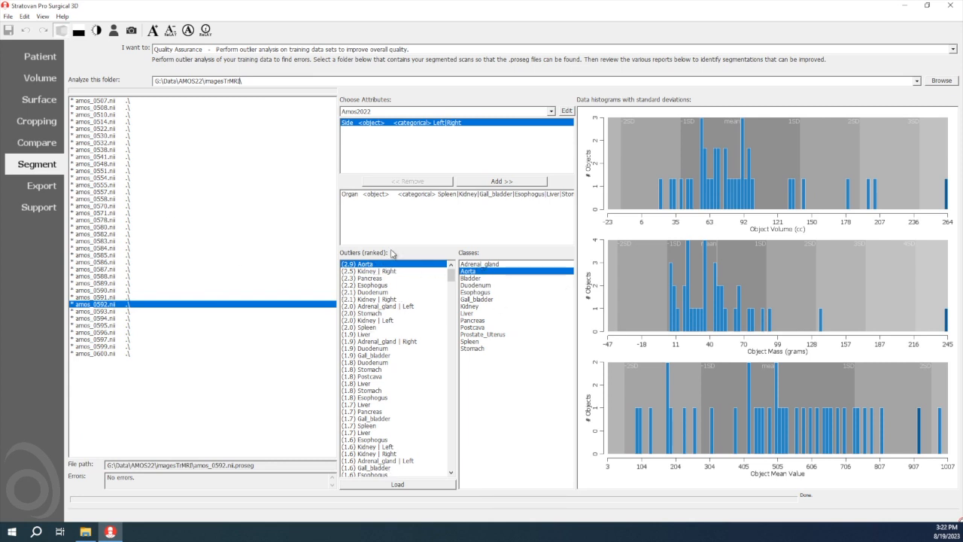
click(367, 271)
click(367, 266)
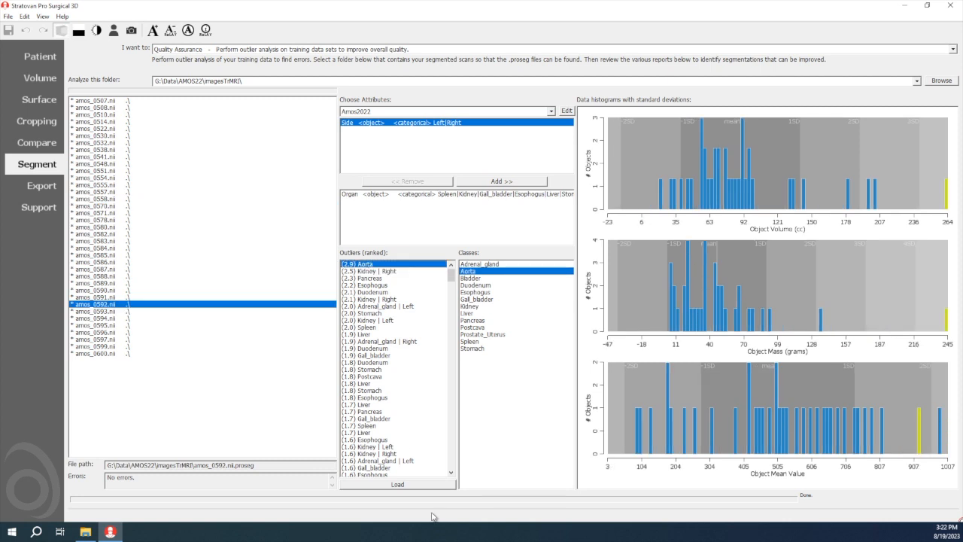
click(440, 485)
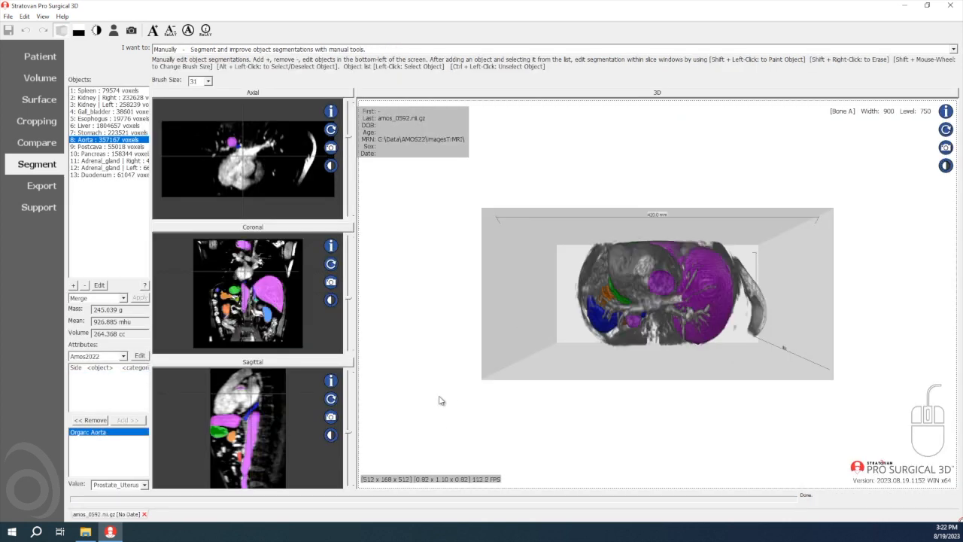
Inspect the Aorta segmentation of amos_0592 in 3D and at several axial levels through the chest
drag(575, 333, 610, 375)
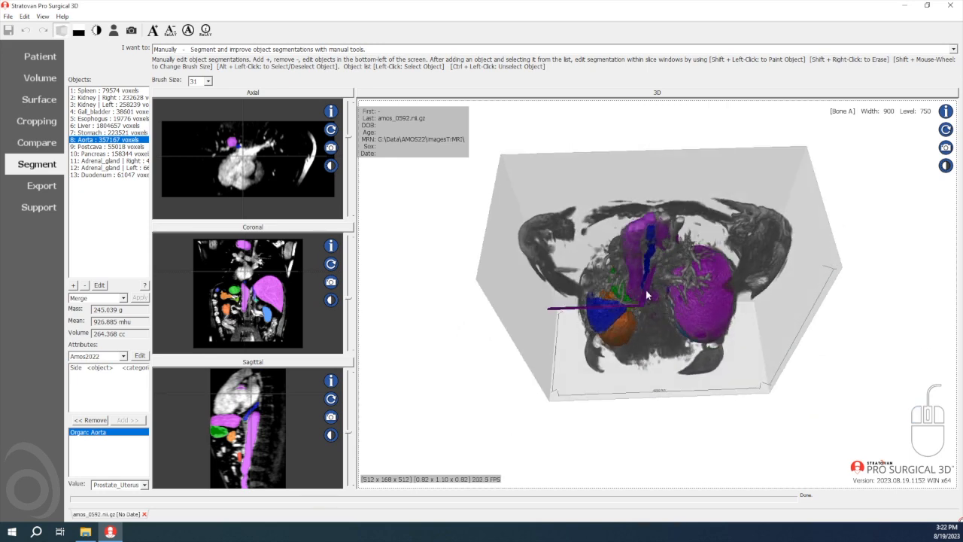
drag(646, 296, 583, 314)
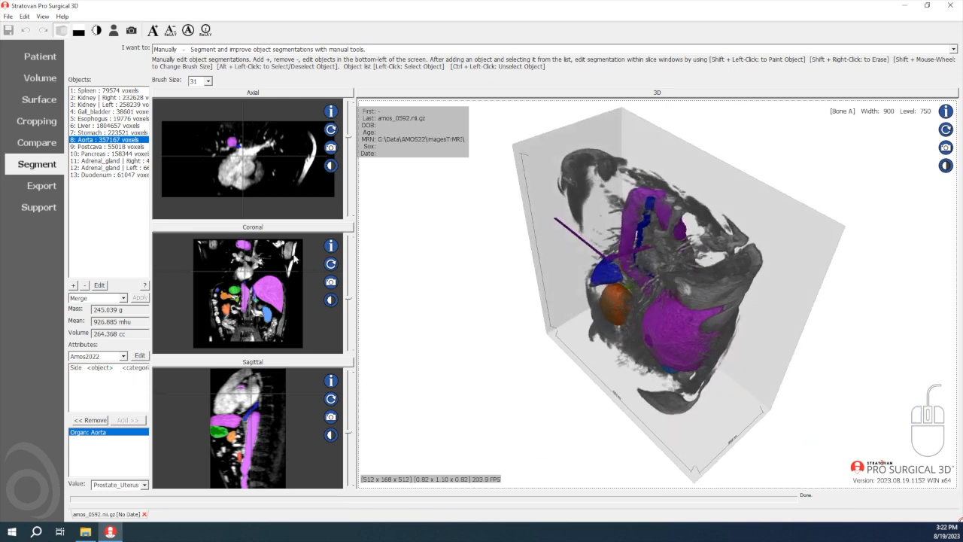
click(269, 269)
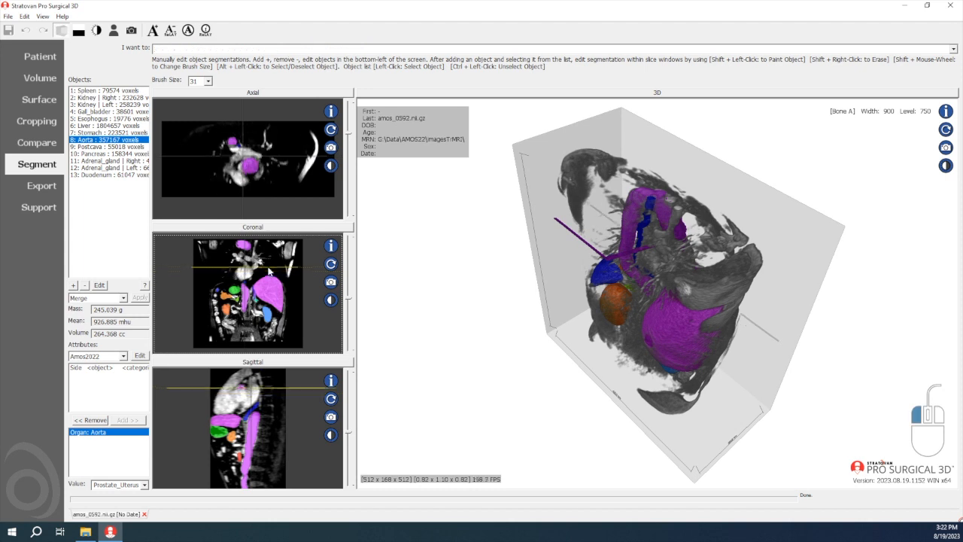
drag(268, 269, 272, 254)
drag(634, 285, 615, 254)
drag(260, 255, 262, 269)
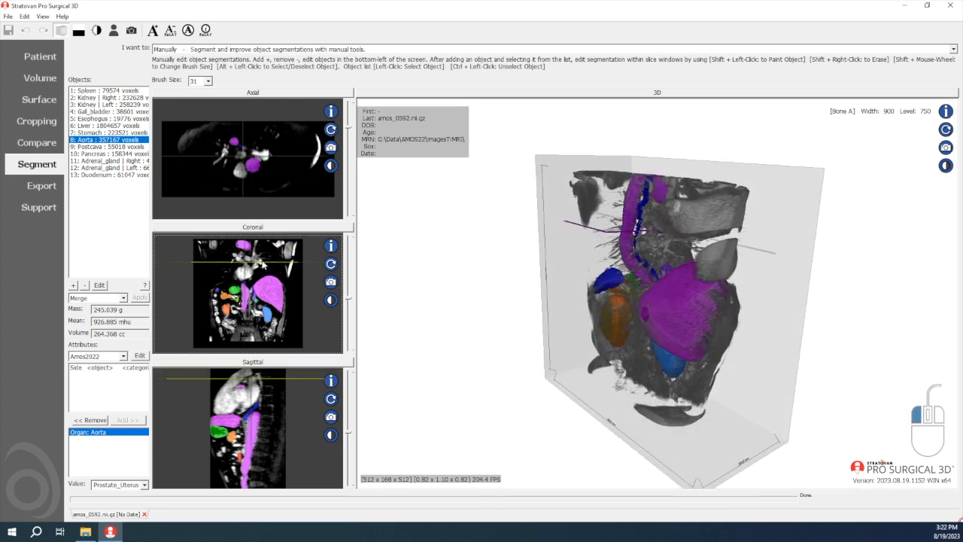
Step through the enlarged axial slices to locate the stray Aorta line, and restore the 3D view as the main view
double_click(281, 162)
scroll(589, 279, down, 5)
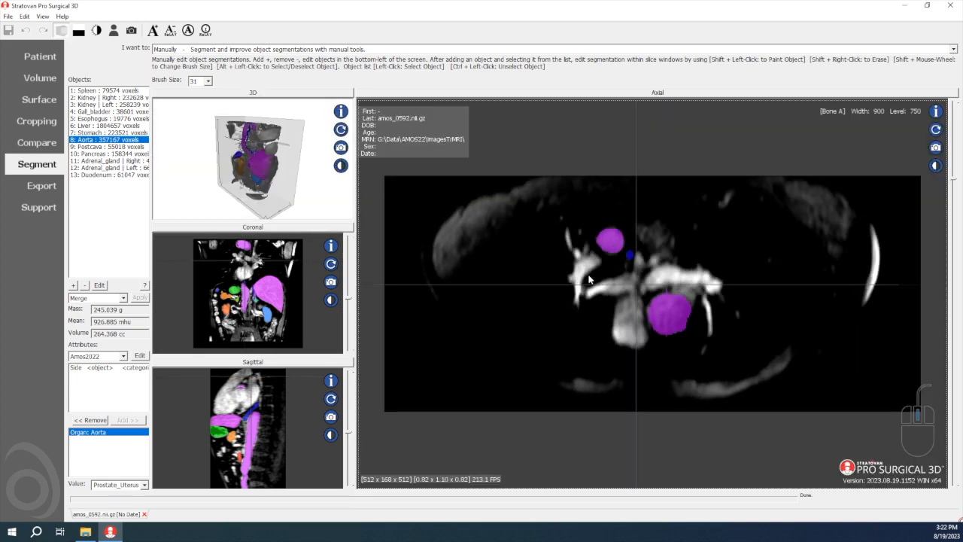
scroll(589, 279, down, 4)
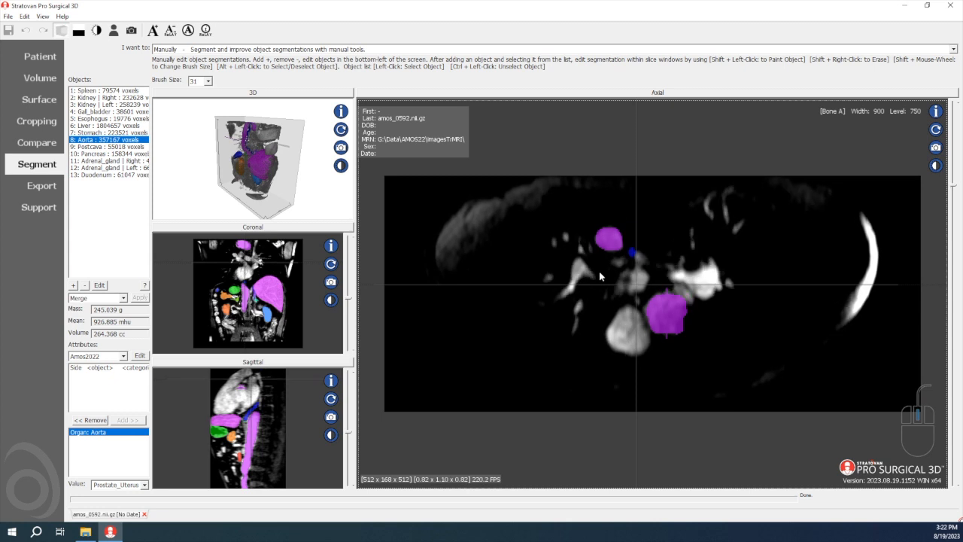
scroll(600, 276, down, 10)
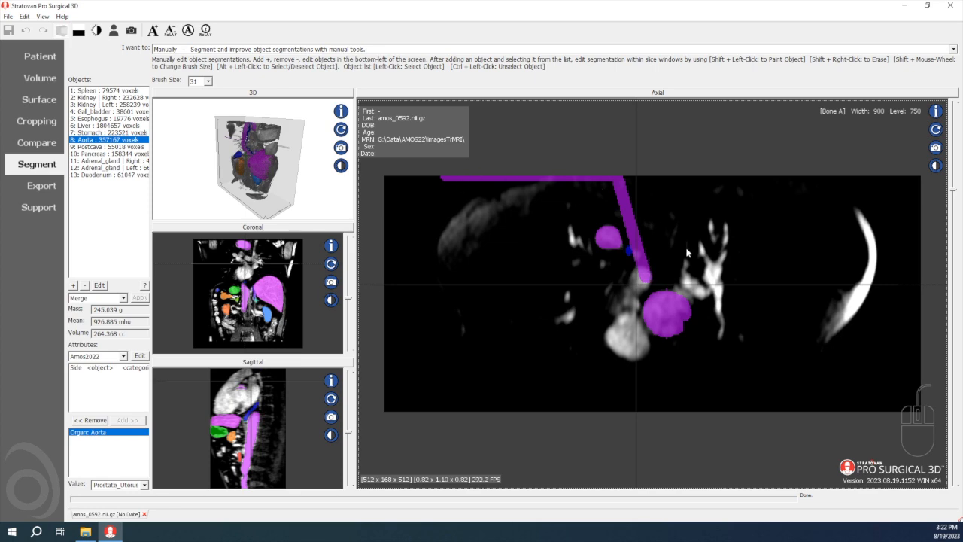
click(286, 94)
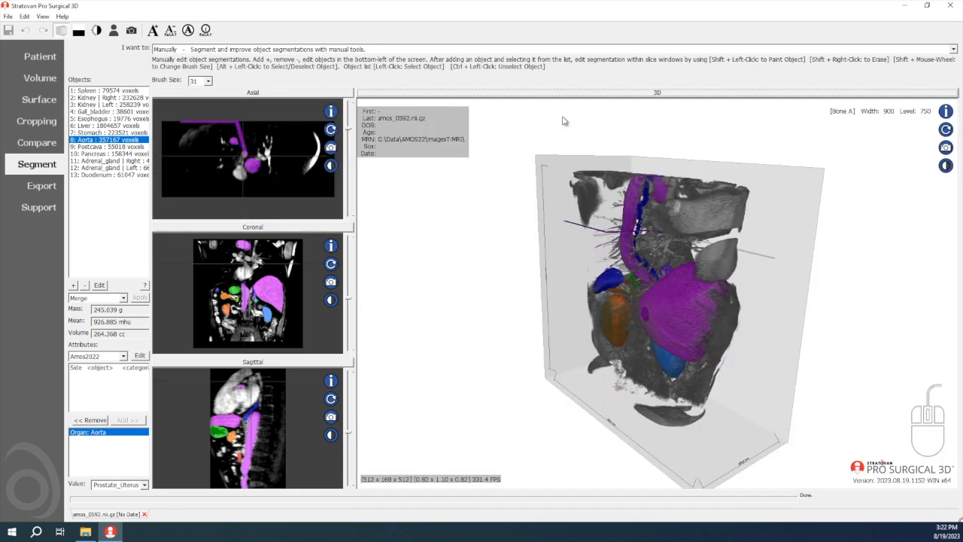
Enlarge the axial slice and erase the stray Aorta line running from the chest centre to the image edge, using brush size 25
drag(667, 254, 589, 314)
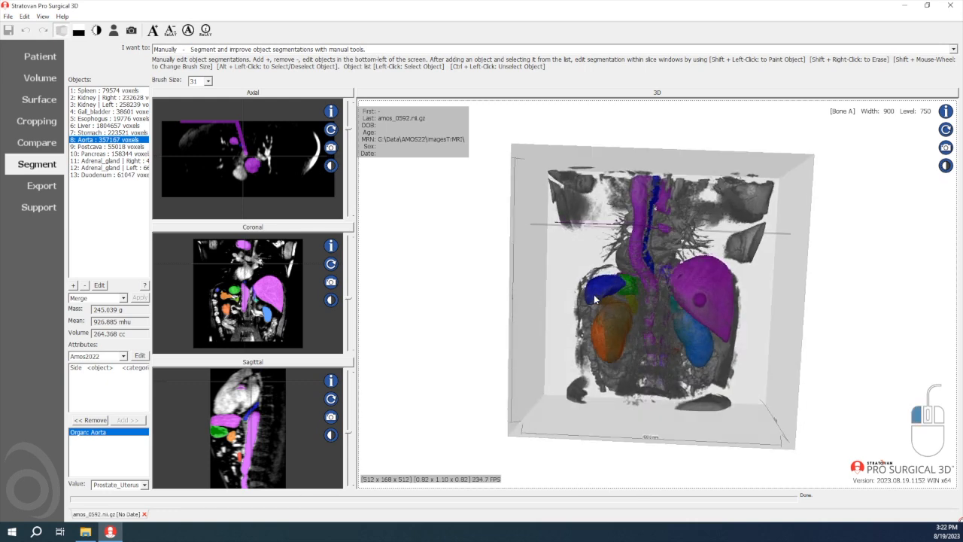
double_click(272, 143)
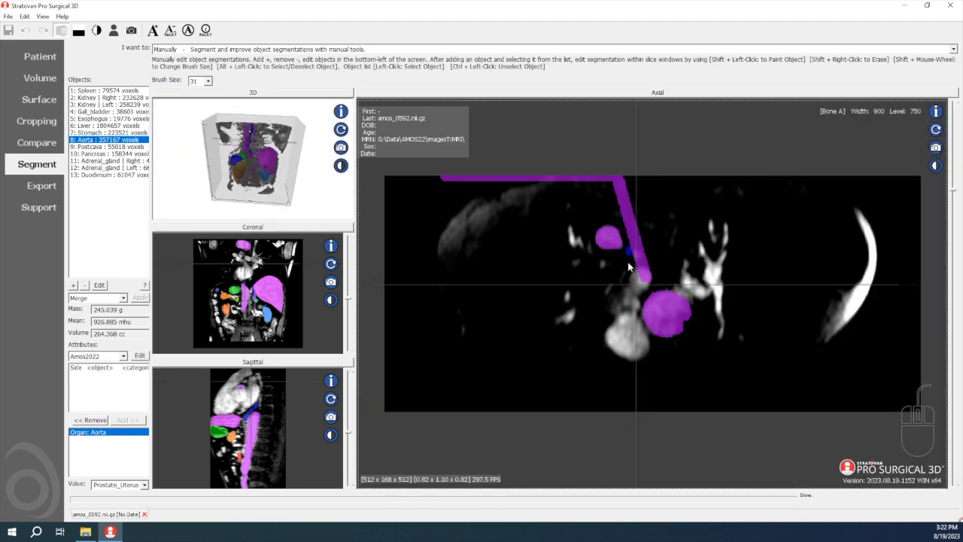
shift+scroll(647, 275, down, 11)
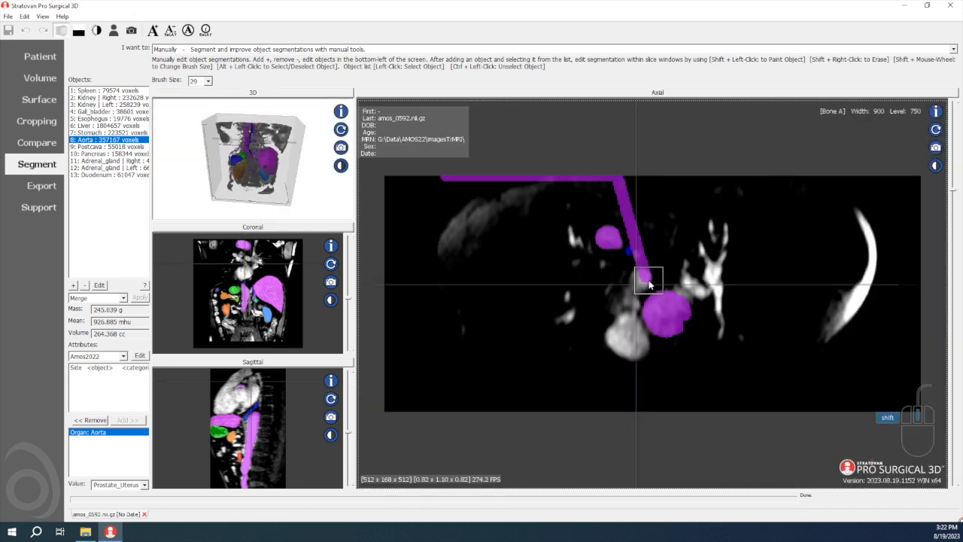
shift+scroll(649, 279, down, 2)
mouse_move(647, 273)
shift+right_down()
mouse_move(628, 209)
mouse_move(605, 182)
mouse_move(435, 181)
shift+right_up()
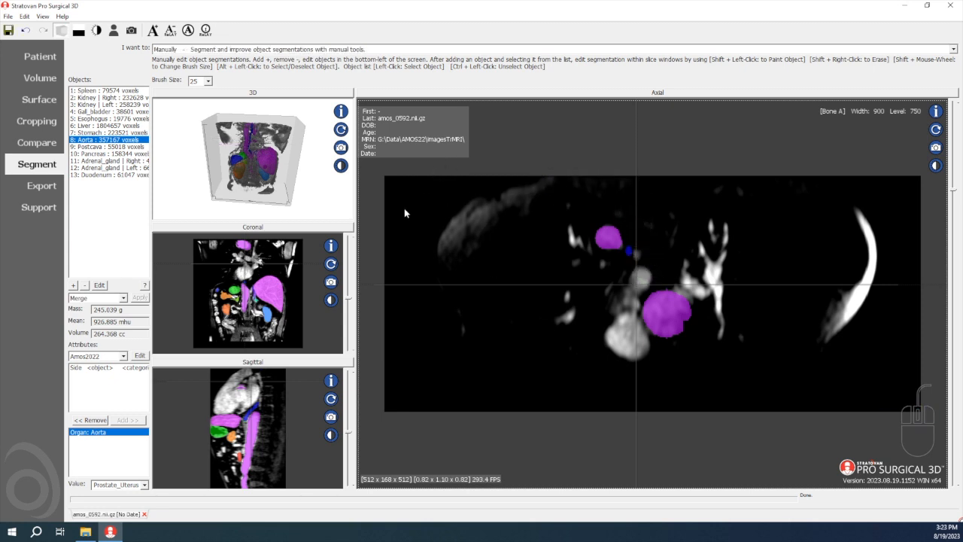
Restore the 3D view as the main view, check the cleaned Aorta from another angle, and save the amos_0592 segmentation
click(298, 92)
drag(593, 289, 580, 250)
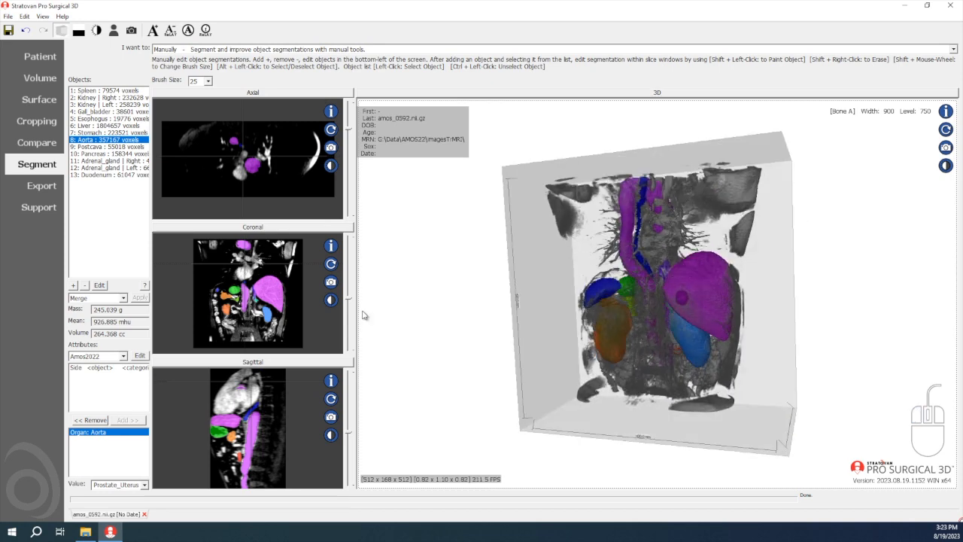
click(8, 31)
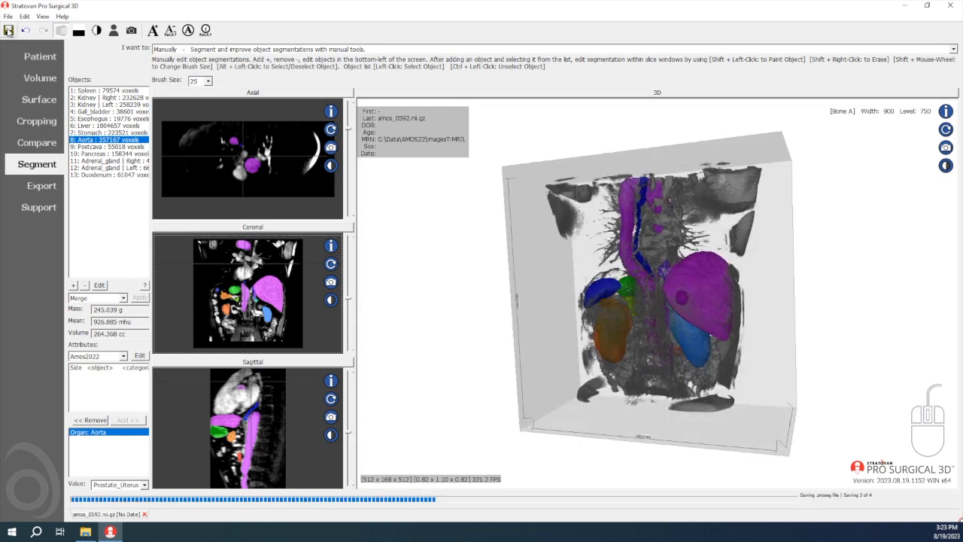